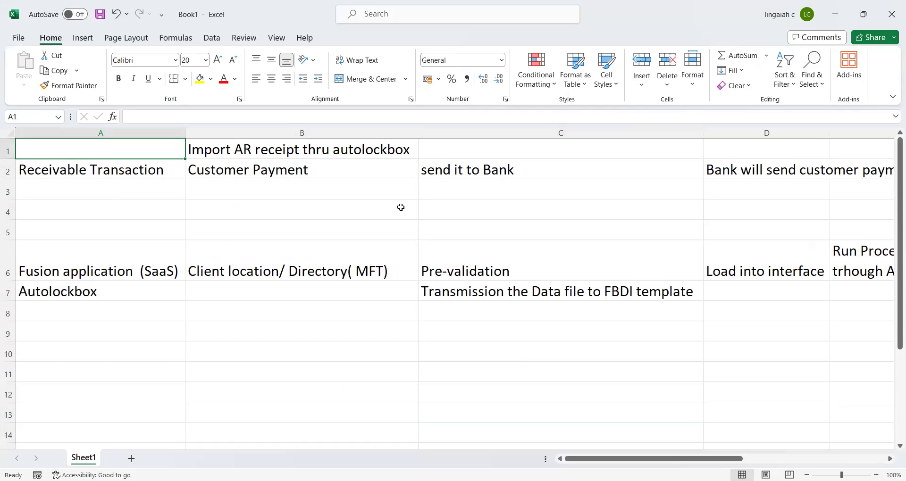
- Review the Customer Payment, Receivable Transaction, bank payment and Fusion application notes in Book1
{"action": "left_click", "coordinate": [302, 177]}
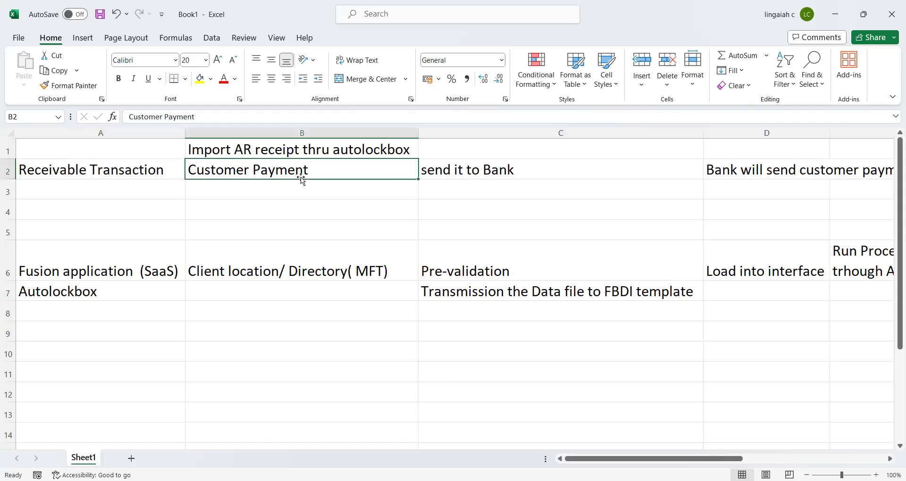
{"action": "key", "text": "Up"}
{"action": "key", "text": "Left"}
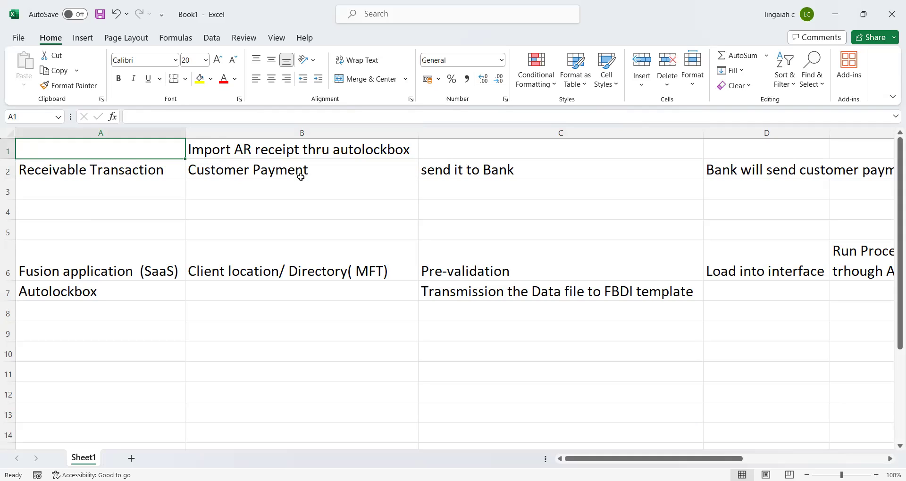
{"action": "left_click", "coordinate": [225, 193]}
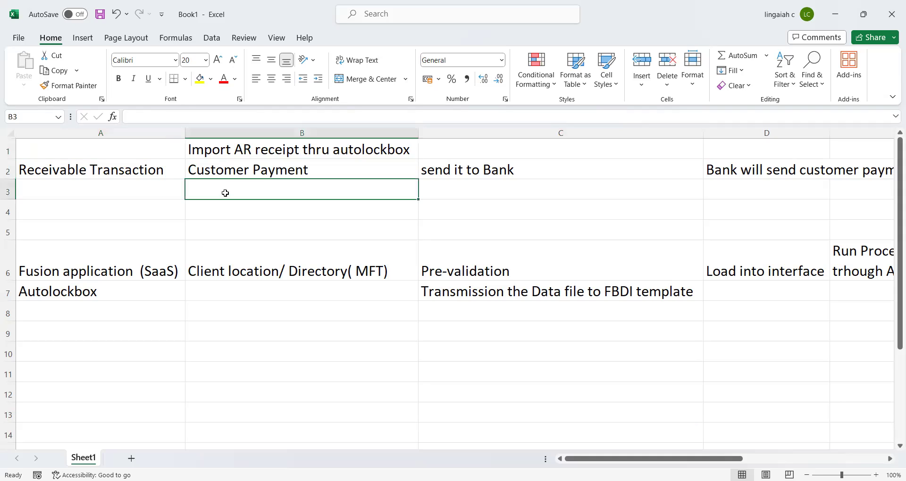
{"action": "key", "text": "Up"}
{"action": "key", "text": "Up"}
{"action": "key", "text": "Left"}
{"action": "key", "text": "Down"}
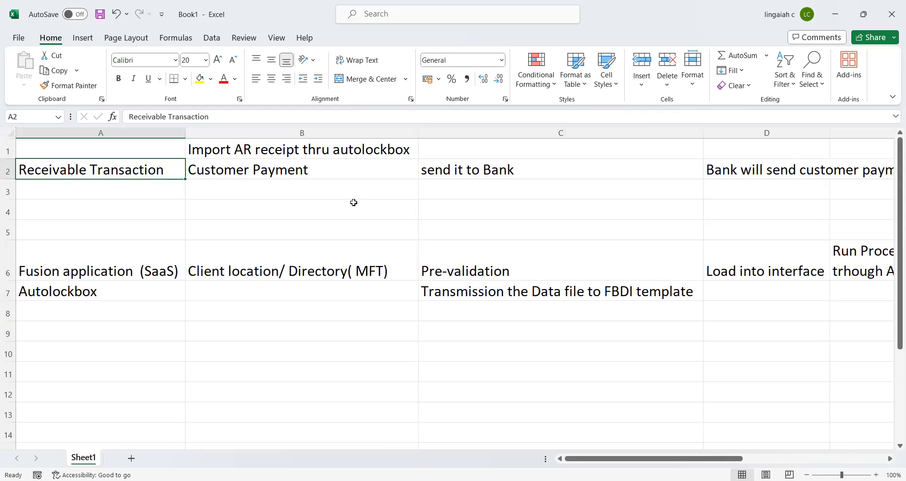
{"action": "left_click", "coordinate": [484, 177]}
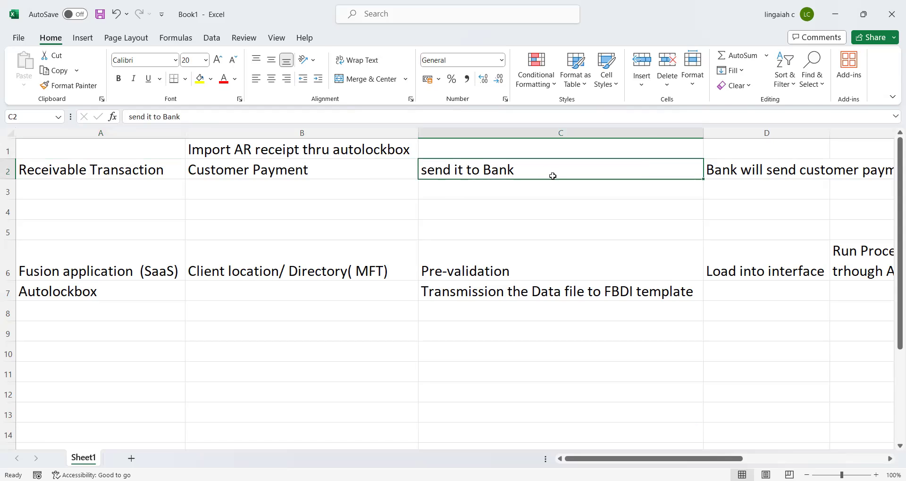
{"action": "key", "text": "Right"}
{"action": "key", "text": "Right"}
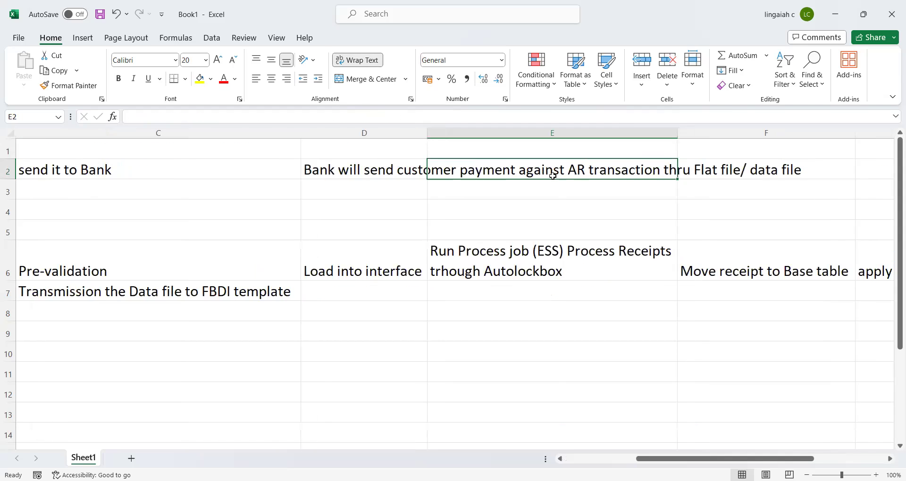
{"action": "key", "text": "Left"}
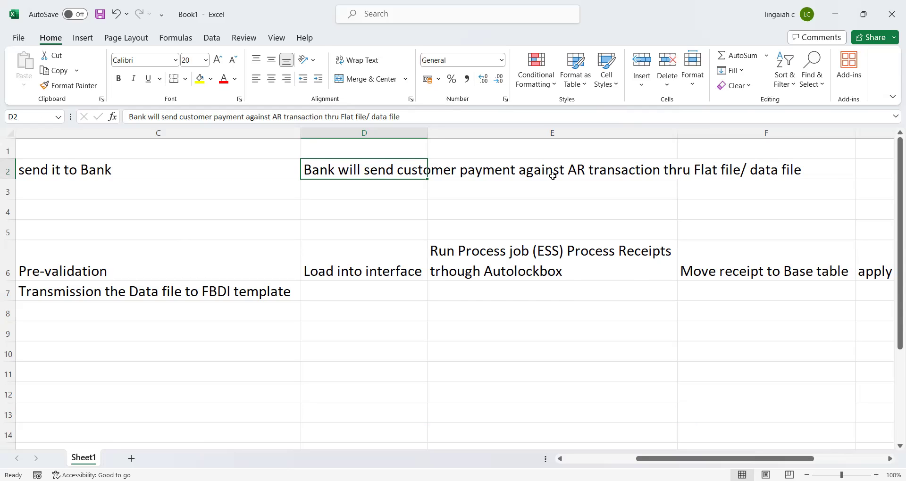
{"action": "key", "text": "Left"}
{"action": "key", "text": "Left"}
{"action": "key", "text": "Left"}
{"action": "key", "text": "Down"}
{"action": "key", "text": "Down"}
{"action": "key", "text": "Down"}
{"action": "key", "text": "Down"}
{"action": "key", "text": "Down"}
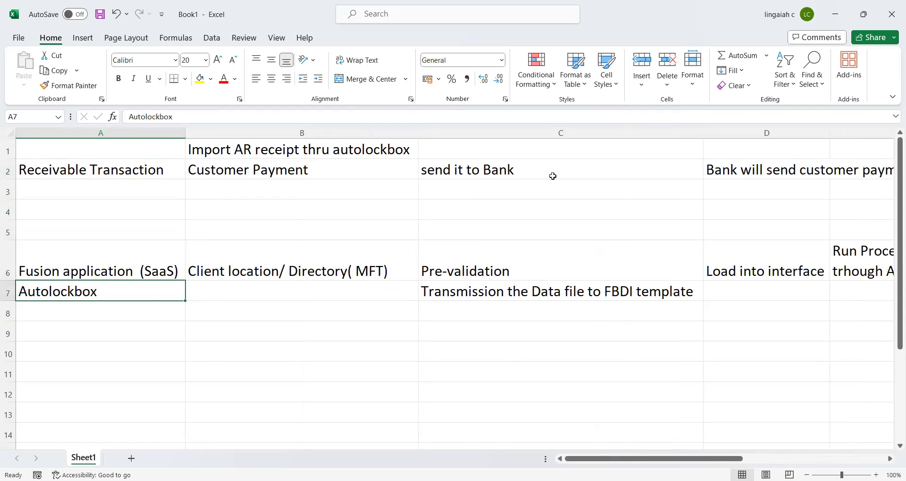
{"action": "key", "text": "Right"}
{"action": "key", "text": "Right"}
{"action": "key", "text": "Up"}
{"action": "key", "text": "Up"}
{"action": "key", "text": "Up"}
{"action": "key", "text": "Up"}
{"action": "key", "text": "Up"}
{"action": "key", "text": "Right"}
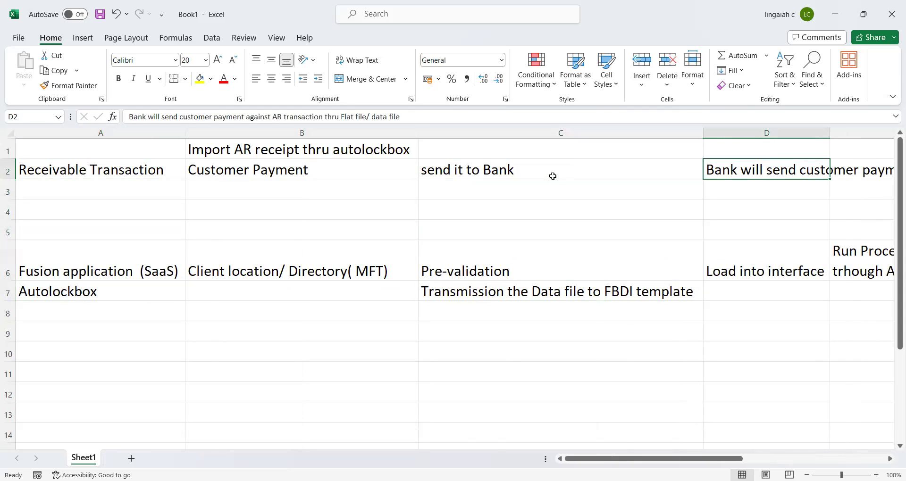
{"action": "key", "text": "Right"}
{"action": "key", "text": "Right"}
{"action": "key", "text": "Left"}
{"action": "key", "text": "Left"}
{"action": "key", "text": "Left"}
{"action": "key", "text": "Left"}
{"action": "key", "text": "Left"}
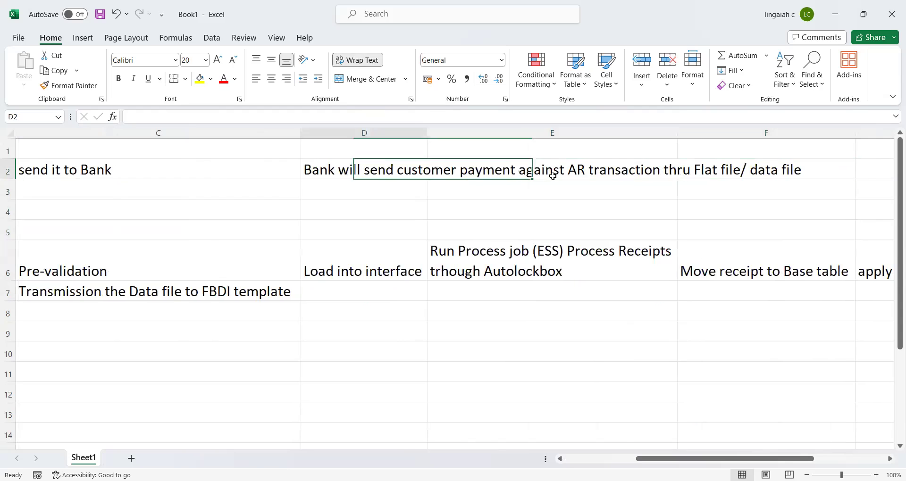
{"action": "key", "text": "Down"}
{"action": "key", "text": "Down"}
{"action": "key", "text": "Down"}
{"action": "key", "text": "Down"}
{"action": "key", "text": "Down"}
{"action": "key", "text": "Down"}
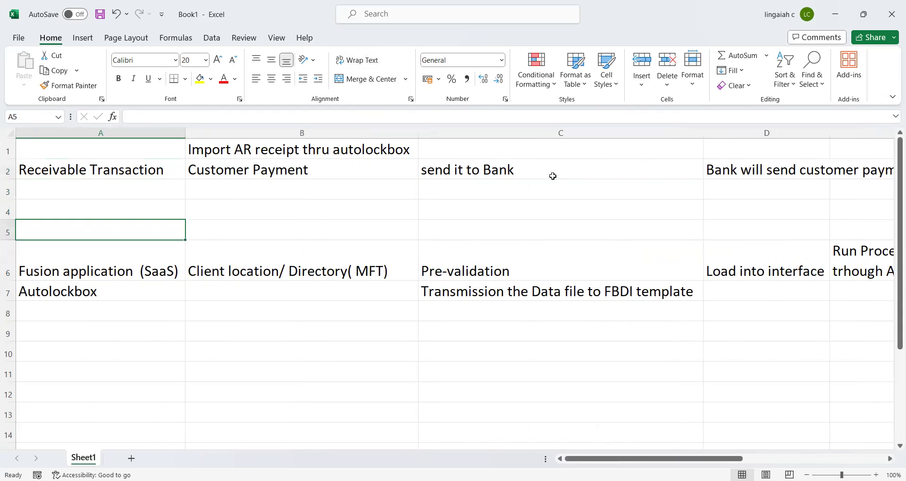
{"action": "key", "text": "Up"}
{"action": "key", "text": "Up"}
{"action": "key", "text": "Right"}
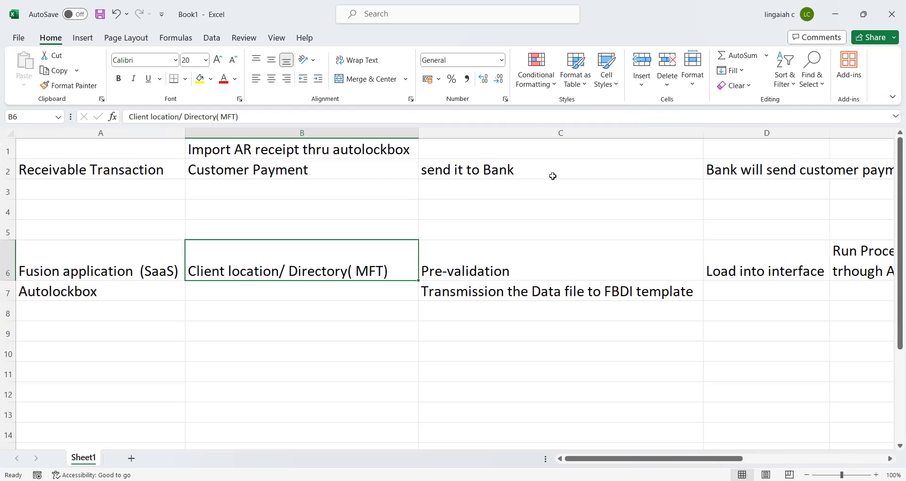
- Walk through the Load into interface, Run Process, Move receipt to Base table and balance-update steps
{"action": "key", "text": "Right"}
{"action": "key", "text": "Right"}
{"action": "key", "text": "Right"}
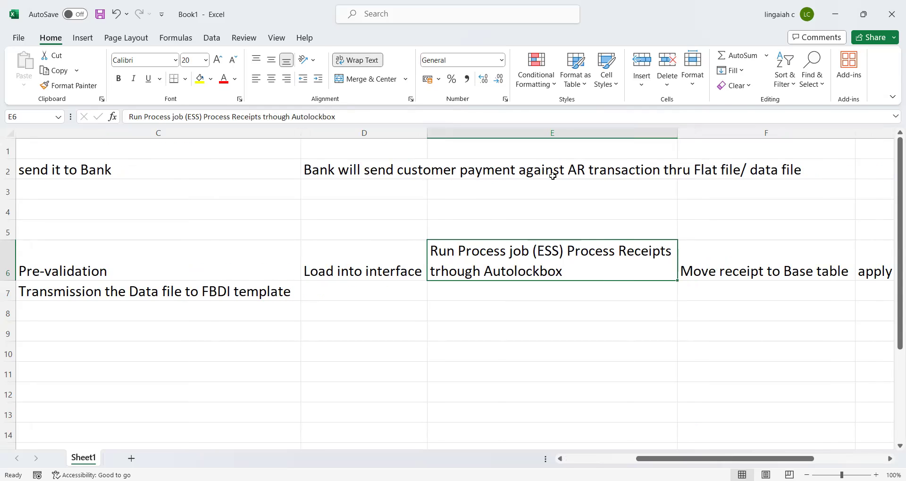
{"action": "key", "text": "Left"}
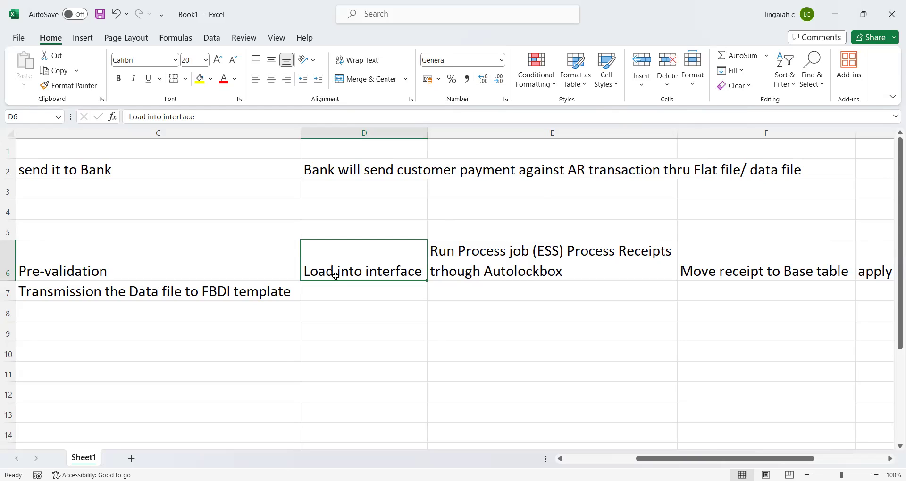
{"action": "left_click", "coordinate": [524, 273]}
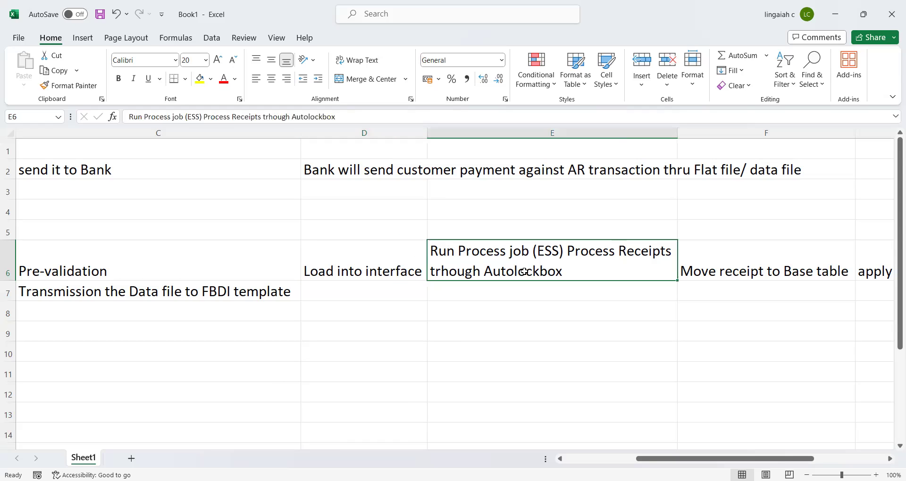
{"action": "key", "text": "Right"}
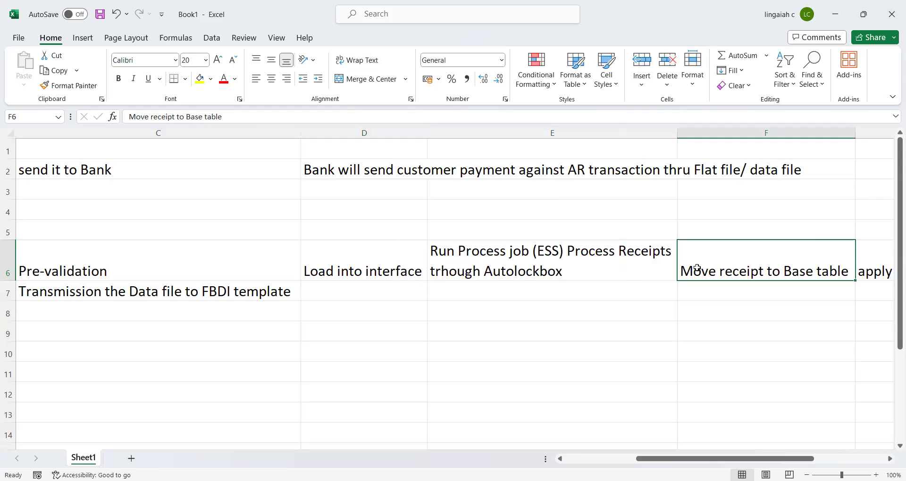
{"action": "key", "text": "Down"}
{"action": "key", "text": "Down"}
{"action": "key", "text": "Down"}
{"action": "key", "text": "Up"}
{"action": "key", "text": "Up"}
{"action": "key", "text": "Up"}
{"action": "key", "text": "Down"}
{"action": "key", "text": "Up"}
{"action": "key", "text": "Down"}
{"action": "key", "text": "Up"}
{"action": "key", "text": "Right"}
{"action": "key", "text": "Left"}
{"action": "key", "text": "Left"}
{"action": "key", "text": "Right"}
{"action": "key", "text": "Left"}
{"action": "key", "text": "Left"}
{"action": "key", "text": "Right"}
{"action": "key", "text": "Left"}
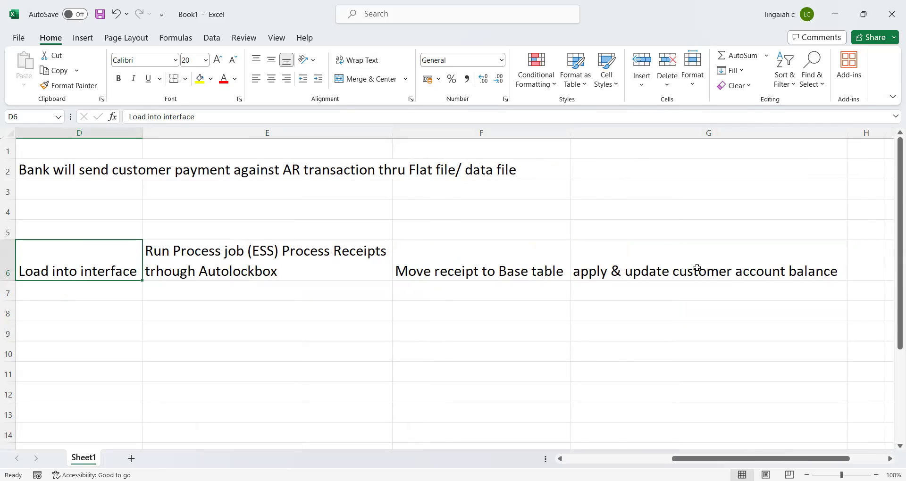
{"action": "left_click", "coordinate": [718, 277]}
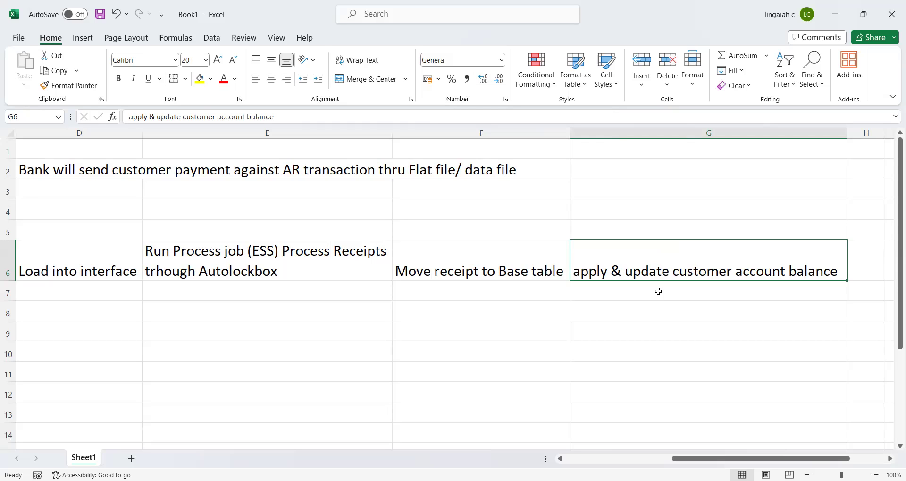
{"action": "key", "text": "Left"}
{"action": "key", "text": "Left"}
{"action": "key", "text": "Left"}
{"action": "key", "text": "Left"}
{"action": "key", "text": "Left"}
{"action": "key", "text": "Left"}
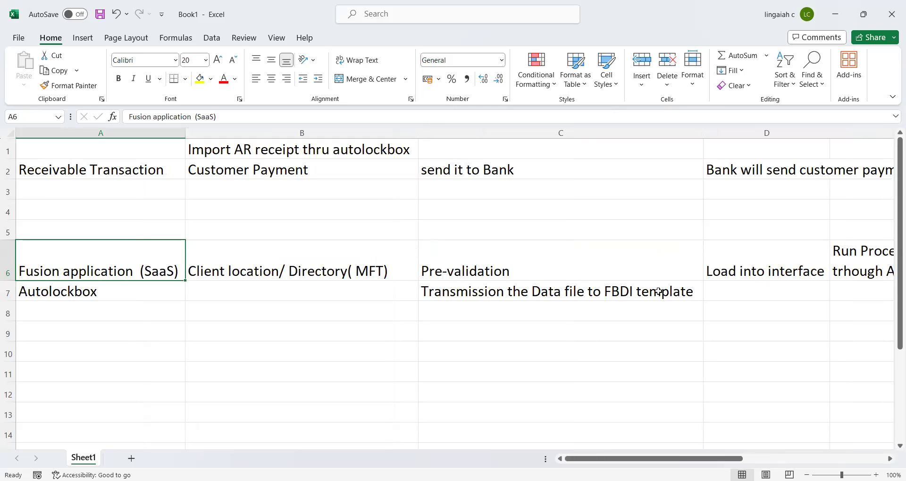
{"action": "key", "text": "Up"}
{"action": "key", "text": "Up"}
{"action": "key", "text": "Up"}
{"action": "key", "text": "Up"}
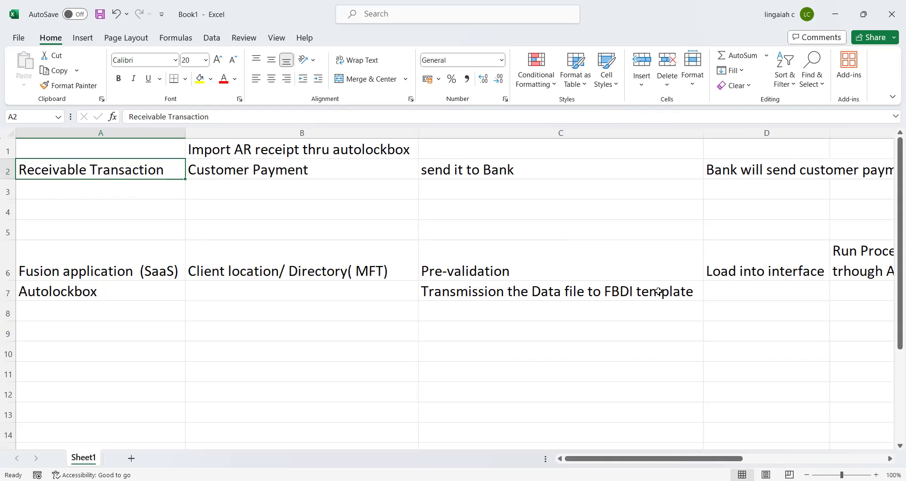
- Revisit the Client location/ Directory (MFT) and Pre-validation steps of the flow
{"action": "left_click", "coordinate": [290, 272]}
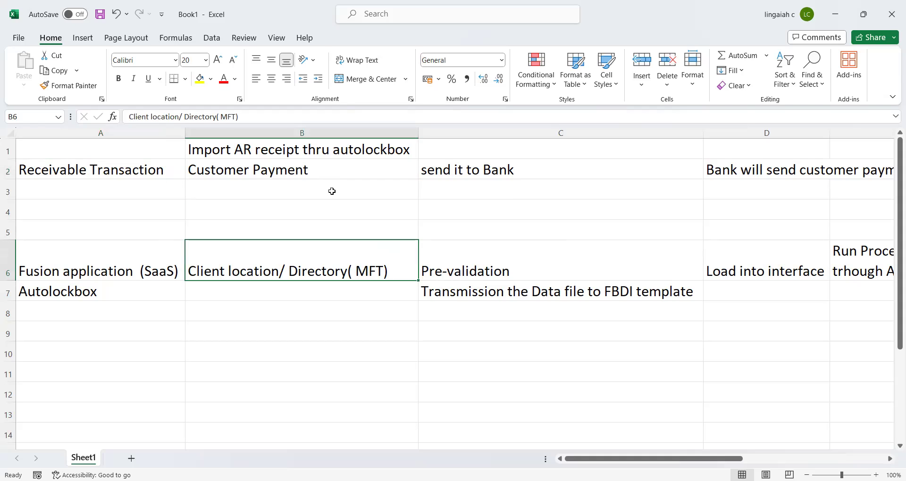
{"action": "left_click", "coordinate": [330, 190]}
{"action": "left_click", "coordinate": [461, 268]}
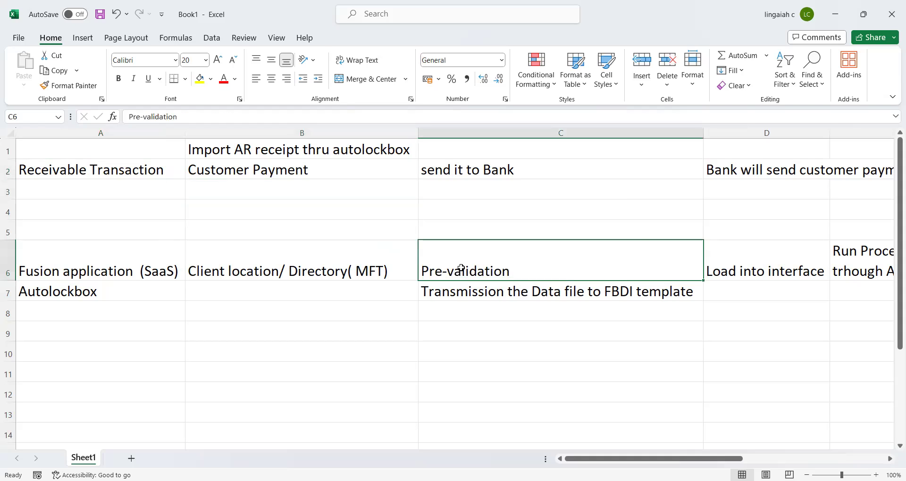
{"action": "key", "text": "Right"}
{"action": "key", "text": "Right"}
{"action": "key", "text": "Right"}
{"action": "key", "text": "Left"}
{"action": "key", "text": "Left"}
{"action": "key", "text": "Left"}
{"action": "key", "text": "Left"}
{"action": "key", "text": "Left"}
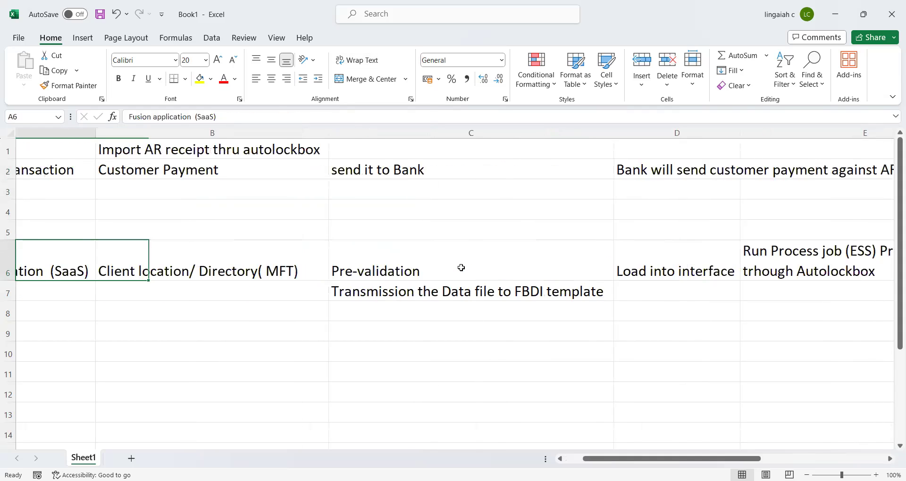
{"action": "key", "text": "Right"}
{"action": "key", "text": "Right"}
{"action": "key", "text": "Left"}
{"action": "key", "text": "Right"}
{"action": "key", "text": "Left"}
{"action": "key", "text": "Left"}
{"action": "key", "text": "Right"}
{"action": "key", "text": "Left"}
{"action": "key", "text": "Right"}
{"action": "key", "text": "Right"}
{"action": "key", "text": "Left"}
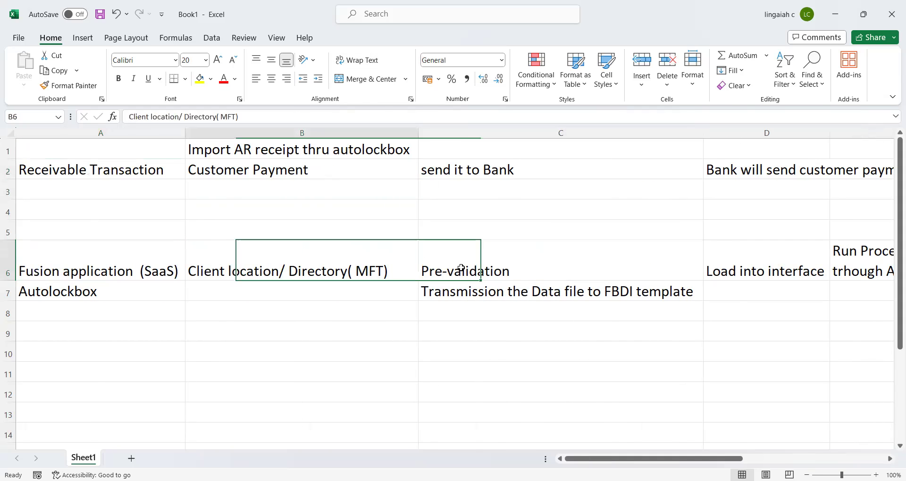
{"action": "key", "text": "Right"}
{"action": "key", "text": "Left"}
{"action": "key", "text": "Right"}
{"action": "key", "text": "Left"}
{"action": "key", "text": "Right"}
{"action": "key", "text": "Left"}
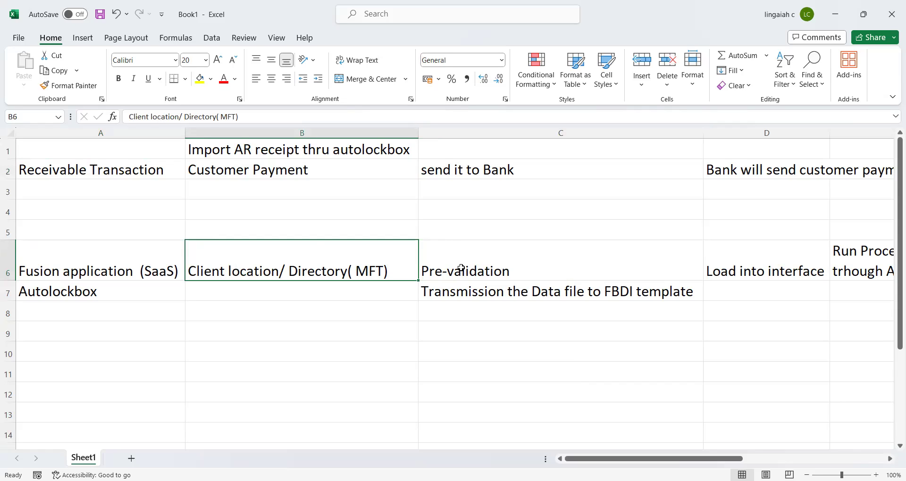
- Check the Pre-validation and Transmission notes, then bring up the Bing results for 'fbdi template for financials'
{"action": "left_click", "coordinate": [495, 254]}
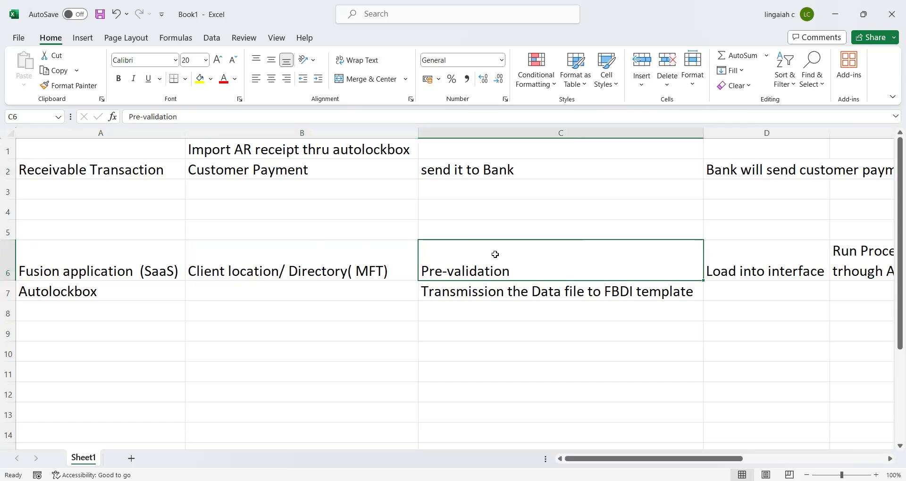
{"action": "key", "text": "Down"}
{"action": "key", "text": "Up"}
{"action": "key", "text": "Up"}
{"action": "key", "text": "Left"}
{"action": "key", "text": "Left"}
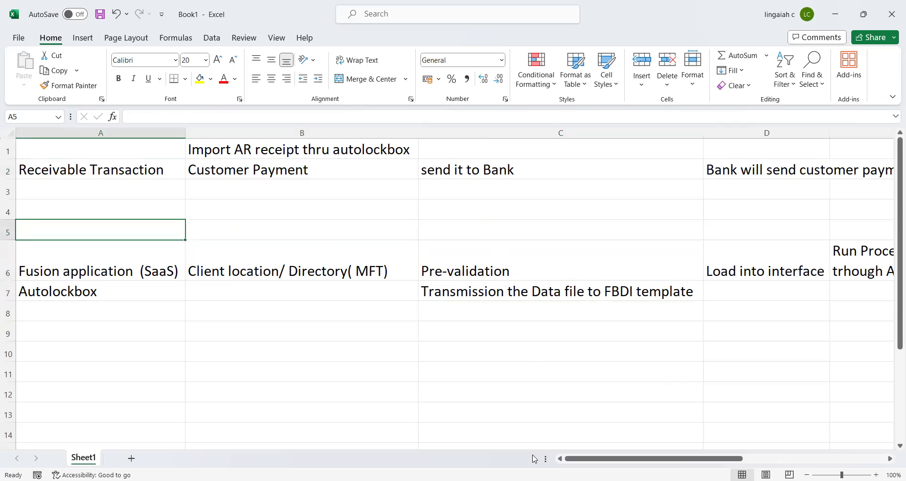
{"action": "key", "text": "alt+Tab"}
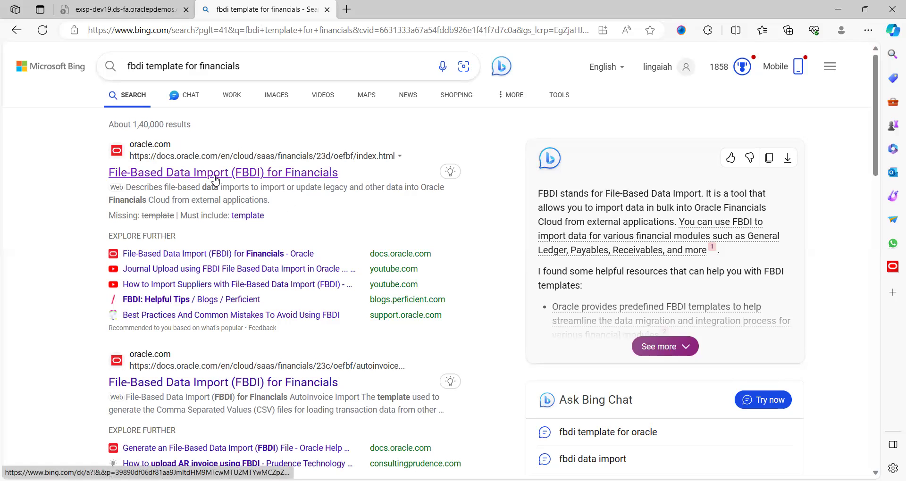
- Open the 'File-Based Data Import (FBDI) for Financials' result in a new tab
{"action": "left_click", "coordinate": [236, 178]}
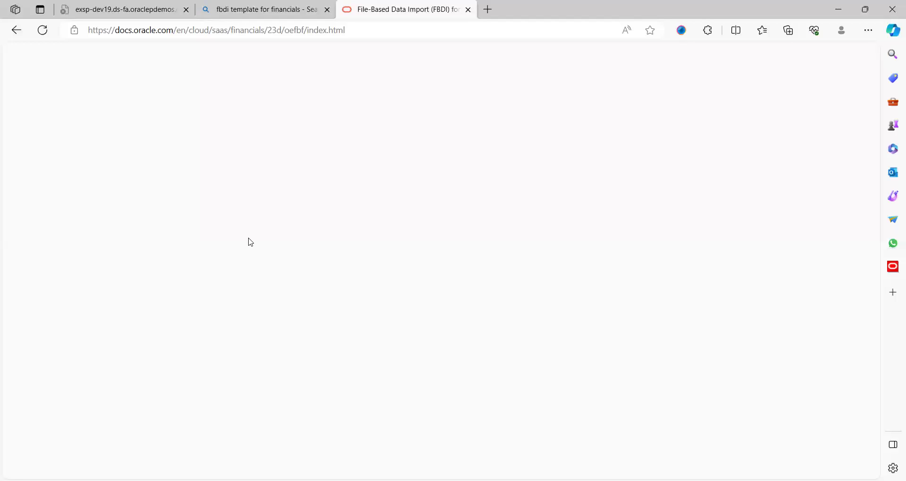
- Go to Receivables Standard Receipt Import in the guide and open ReceivablesStandardReceiptImportTemplate.xlsm
{"action": "scroll", "coordinate": [255, 331], "scroll_direction": "down", "scroll_amount": 10}
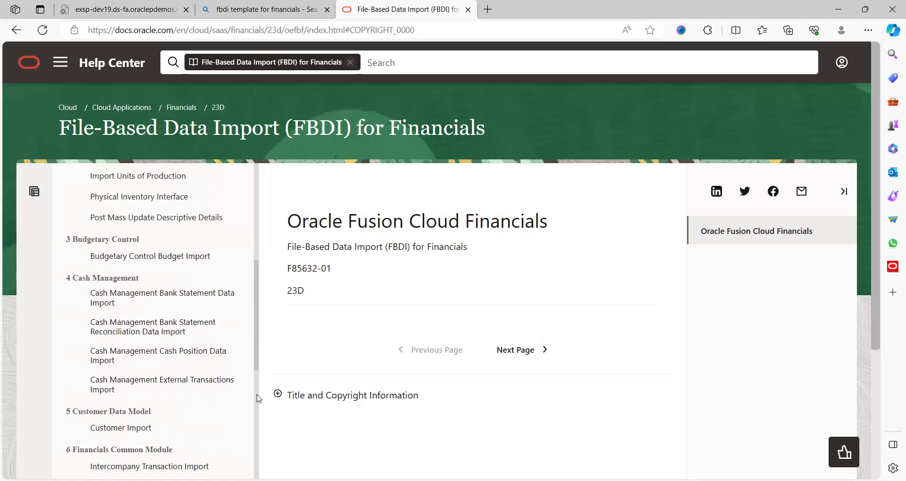
{"action": "scroll", "coordinate": [259, 399], "scroll_direction": "down", "scroll_amount": 6}
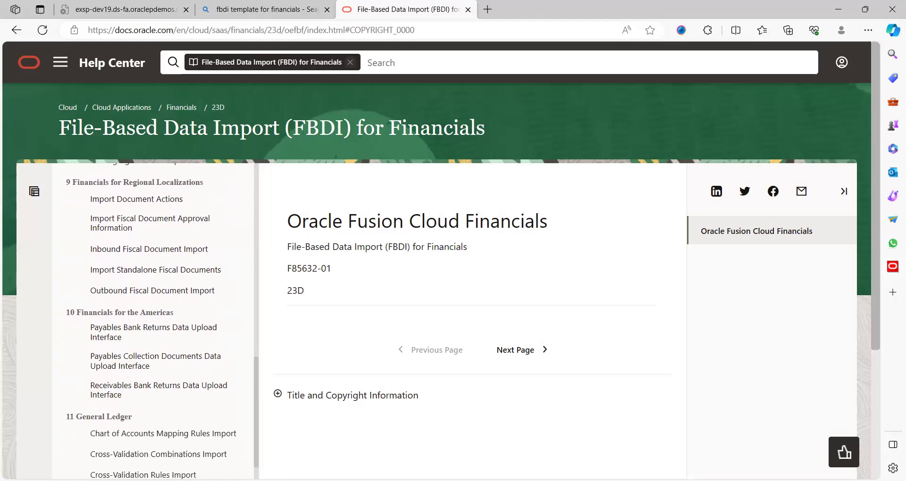
{"action": "scroll", "coordinate": [161, 320], "scroll_direction": "down", "scroll_amount": 10}
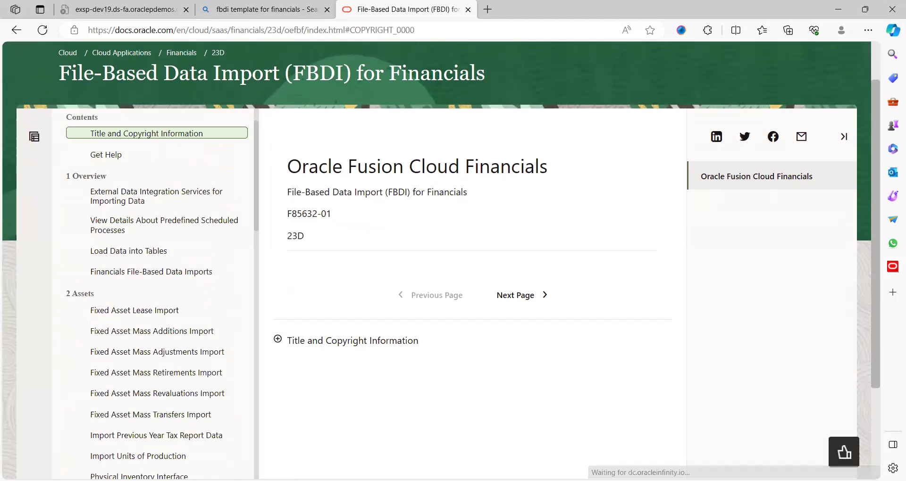
{"action": "scroll", "coordinate": [151, 293], "scroll_direction": "down", "scroll_amount": 7}
{"action": "scroll", "coordinate": [151, 292], "scroll_direction": "down", "scroll_amount": 9}
{"action": "scroll", "coordinate": [151, 292], "scroll_direction": "down", "scroll_amount": 9}
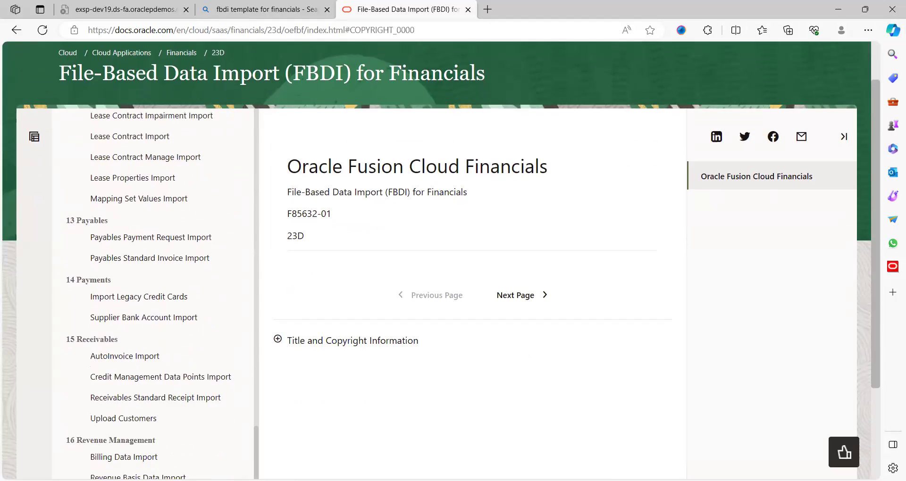
{"action": "scroll", "coordinate": [151, 293], "scroll_direction": "down", "scroll_amount": 2}
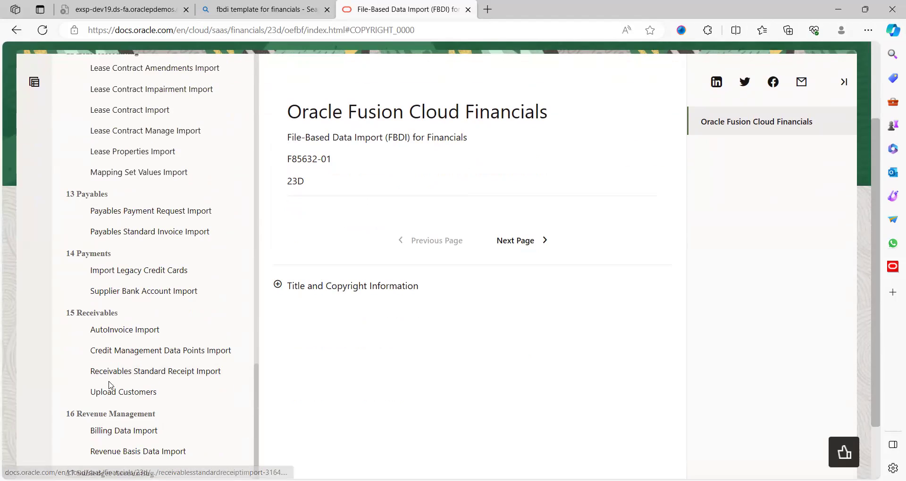
{"action": "left_click", "coordinate": [194, 375]}
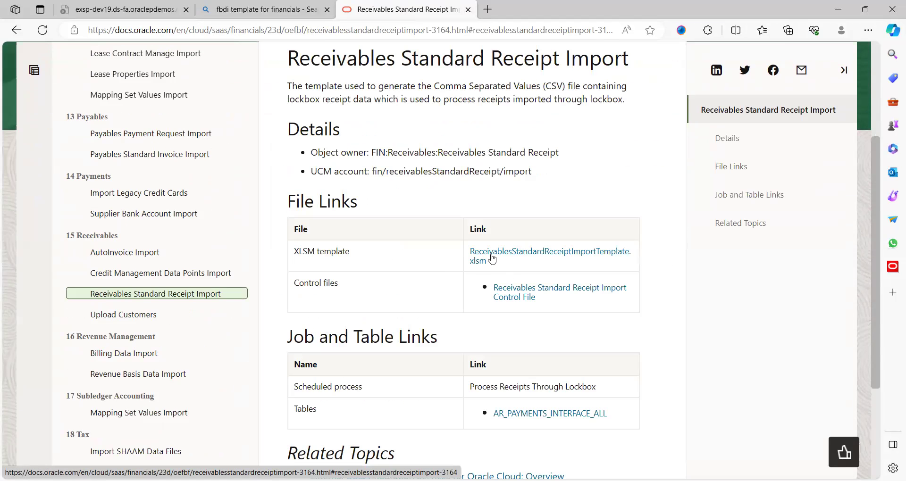
{"action": "left_click", "coordinate": [531, 256]}
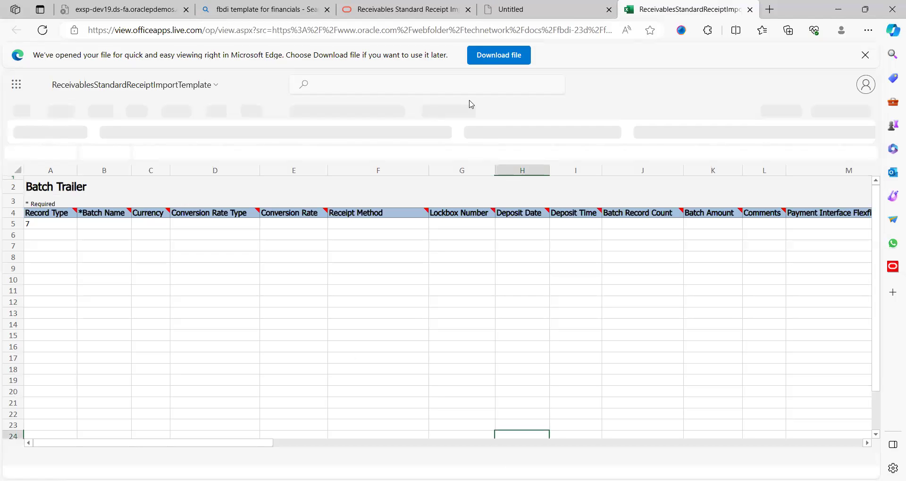
- Download ReceivablesStandardReceiptImportTemplate.xlsm and switch back to the Book1 process notes
{"action": "left_click", "coordinate": [501, 60]}
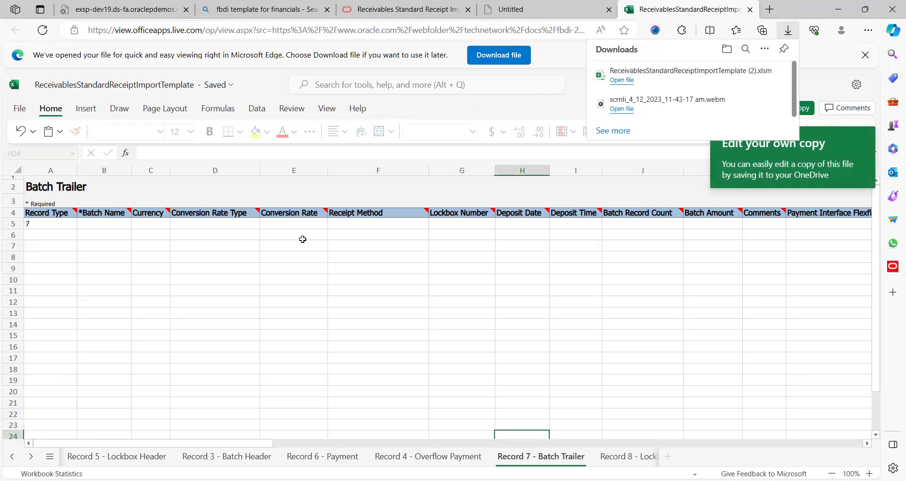
{"action": "key", "text": "alt+Tab"}
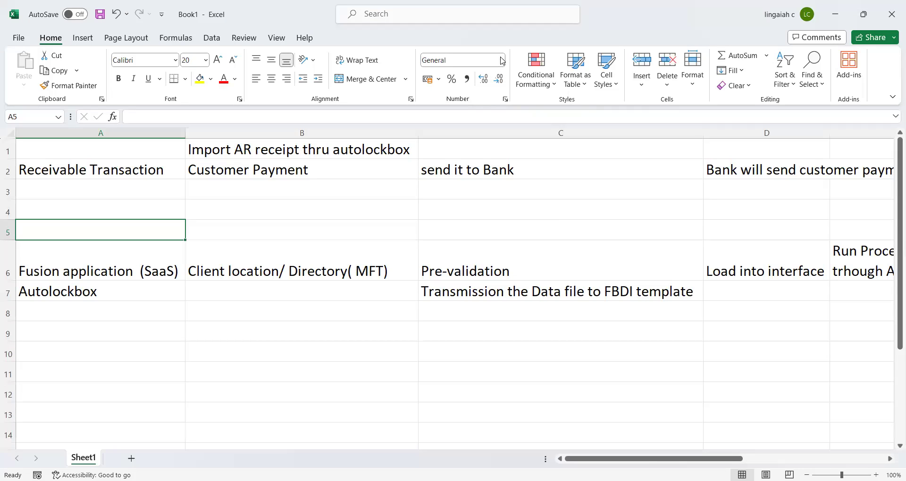
- Switch away from Excel to the Fusion Oracle Financial Training Batch-1 folder in File Explorer
{"action": "key", "text": "alt+Tab"}
{"action": "key", "text": "alt+Tab"}
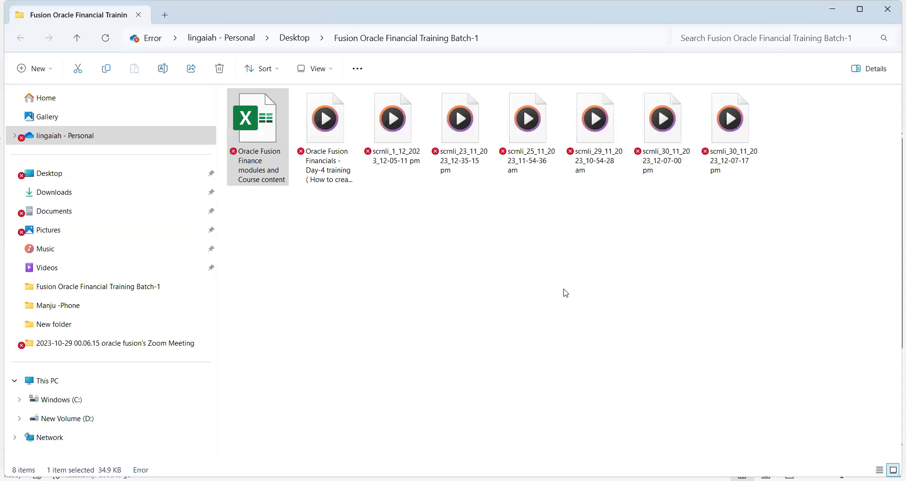
{"action": "key", "text": "alt+Tab"}
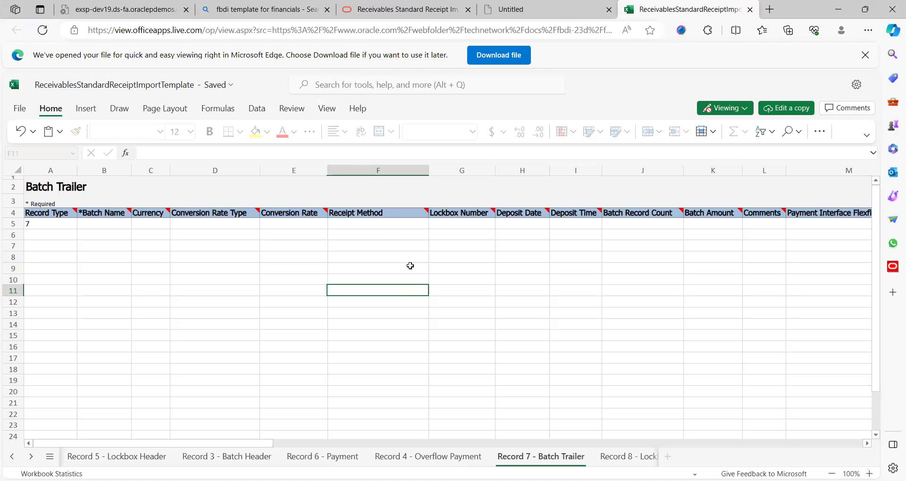
- Download a second copy of the template from its Batch Trailer sheet and move to desktop Excel
{"action": "left_click", "coordinate": [186, 276]}
{"action": "key", "text": "Up"}
{"action": "key", "text": "Up"}
{"action": "key", "text": "Left"}
{"action": "key", "text": "Left"}
{"action": "key", "text": "Left"}
{"action": "key", "text": "Up"}
{"action": "key", "text": "Up"}
{"action": "key", "text": "Up"}
{"action": "key", "text": "Up"}
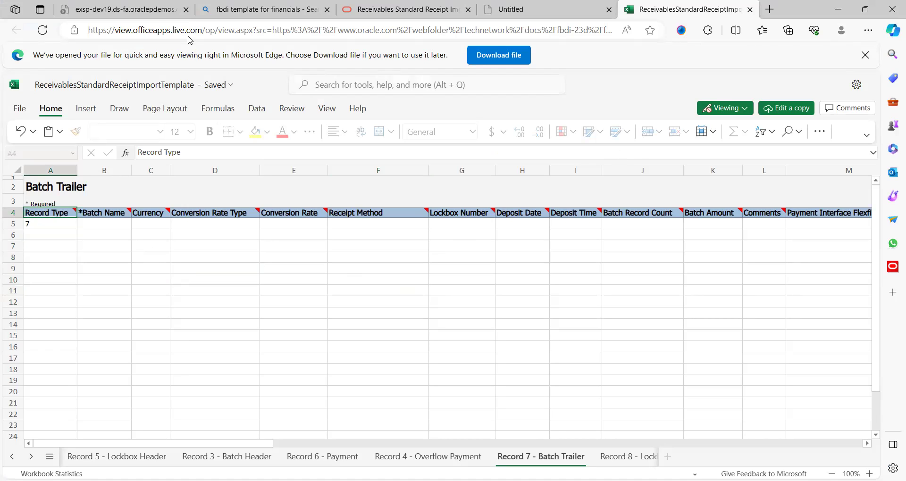
{"action": "left_click", "coordinate": [20, 110]}
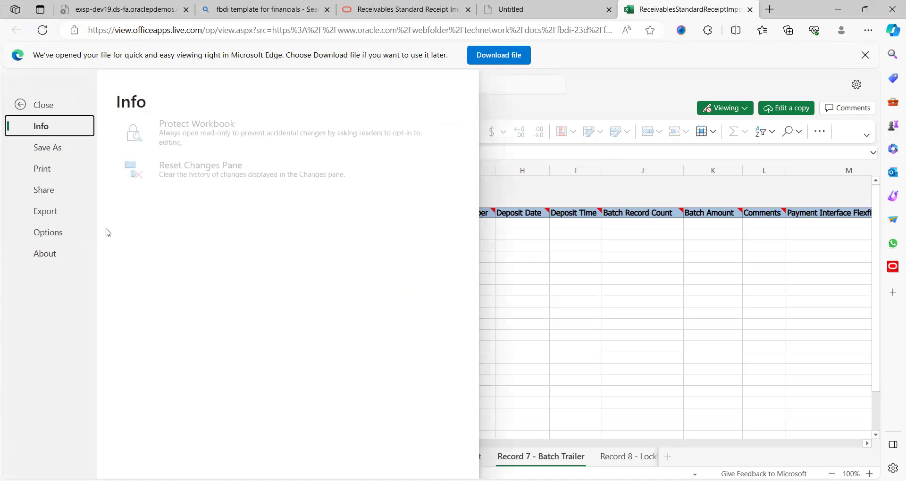
{"action": "key", "text": "Escape"}
{"action": "left_click", "coordinate": [128, 261]}
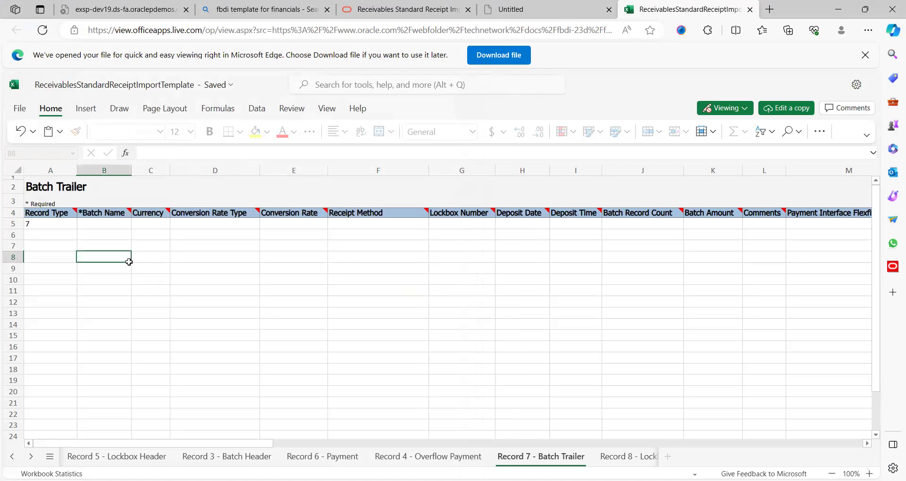
{"action": "left_click", "coordinate": [516, 56]}
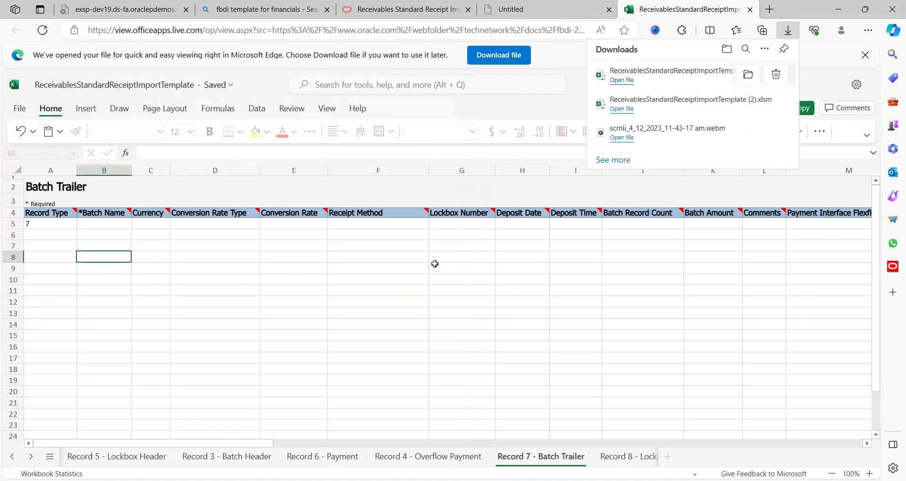
{"action": "key", "text": "alt+Tab"}
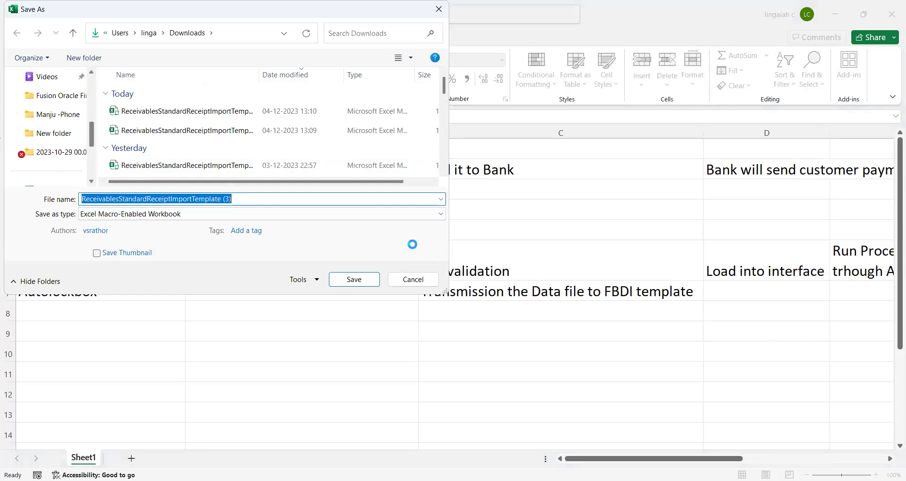
- Save the template as a macro-enabled workbook in the Desktop's New folder
{"action": "left_click", "coordinate": [54, 133]}
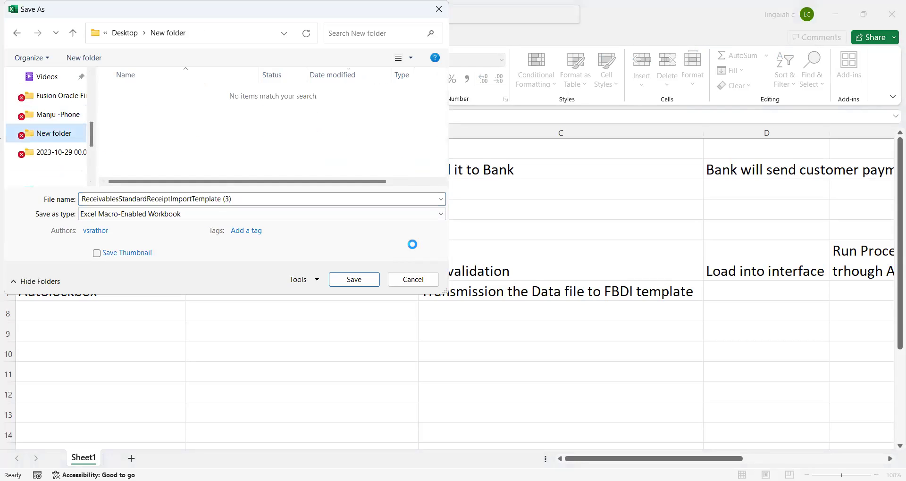
{"action": "left_click", "coordinate": [354, 280]}
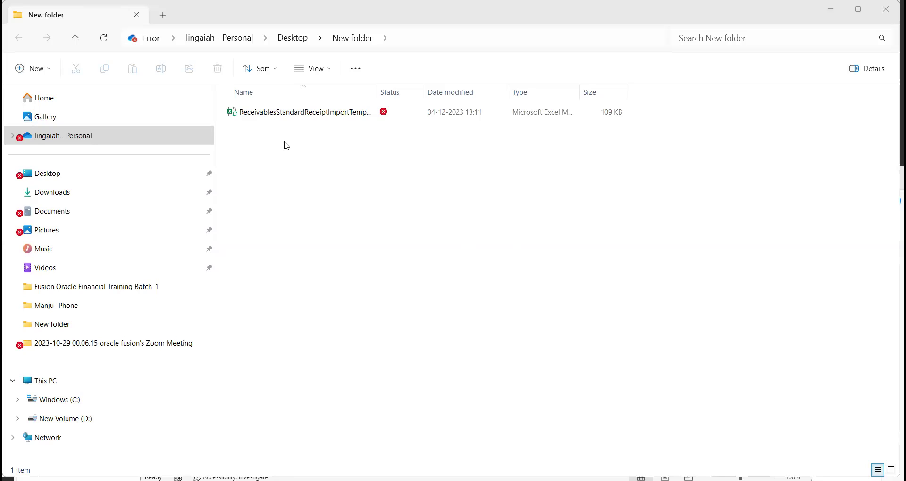
- Select the saved .xlsm in New folder, maximize Excel, and bring up the template's Batch Trailer sheet
{"action": "left_click", "coordinate": [330, 112]}
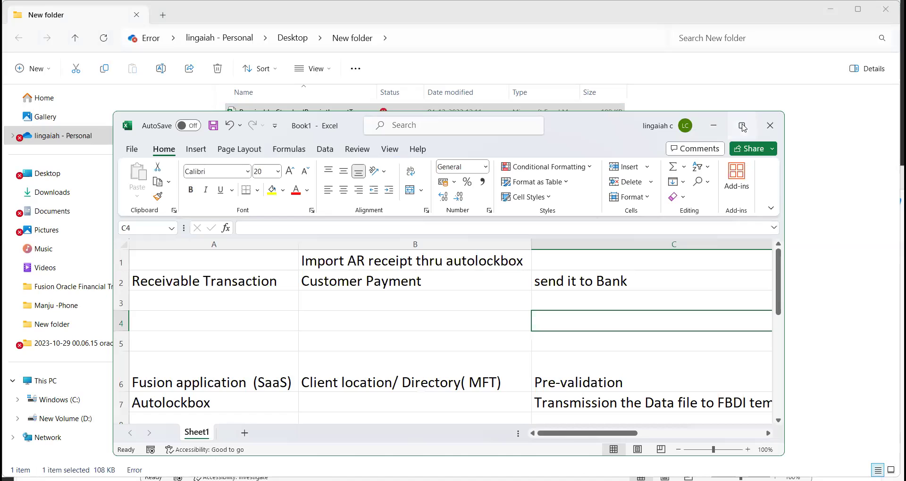
{"action": "left_click", "coordinate": [742, 126]}
{"action": "left_click", "coordinate": [522, 253]}
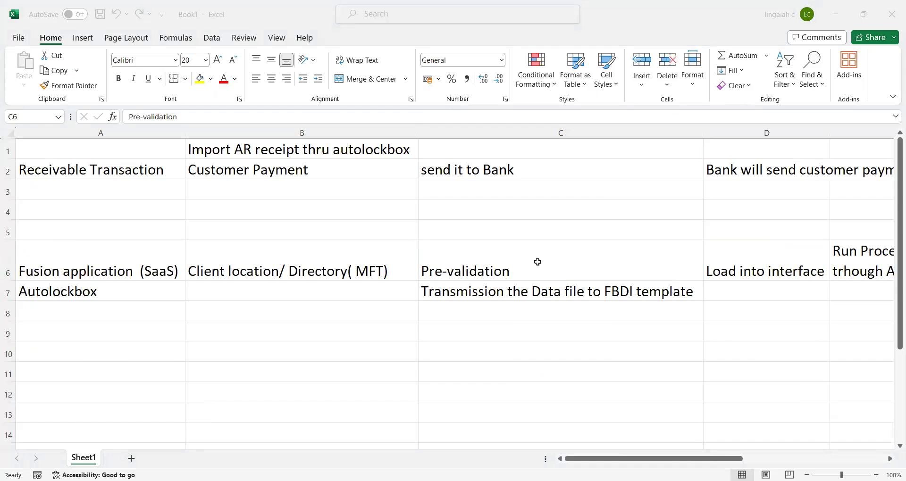
{"action": "key", "text": "alt+Tab"}
{"action": "left_click", "coordinate": [416, 208]}
{"action": "key", "text": "ctrl+Up"}
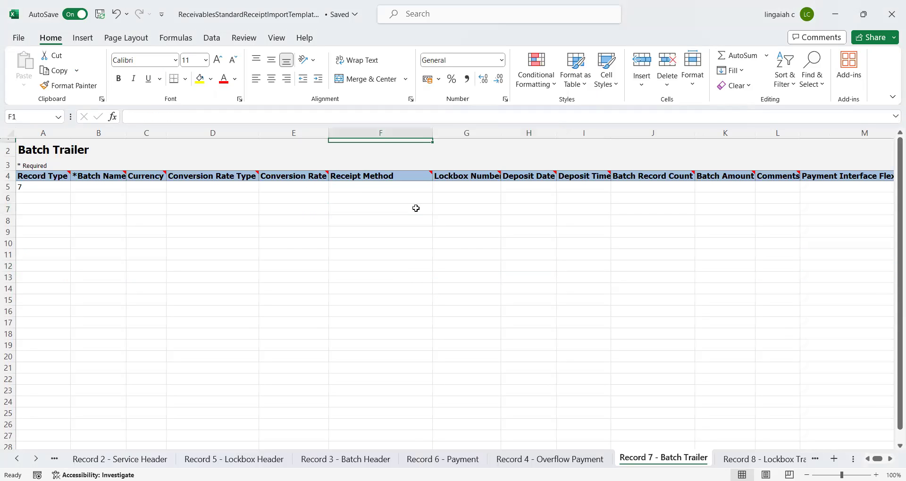
- Move from the Batch Trailer headings via Instructions and CSV Generation to the Record 1 - Transmission Header sheet
{"action": "key", "text": "ctrl+Left"}
{"action": "key", "text": "Down"}
{"action": "key", "text": "Up"}
{"action": "left_click", "coordinate": [17, 459]}
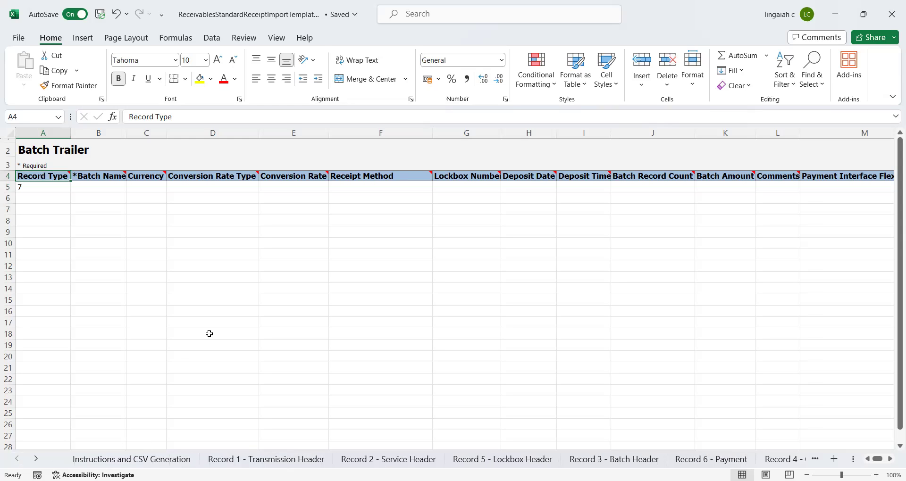
{"action": "left_click", "coordinate": [170, 276]}
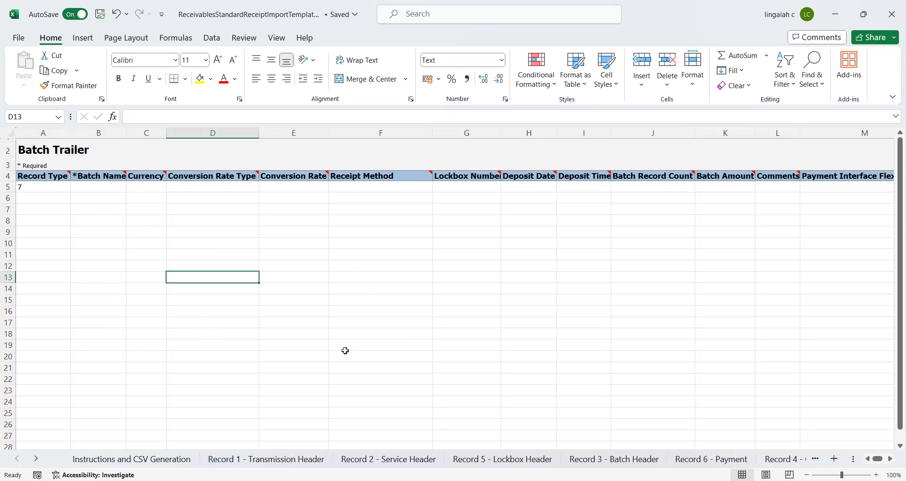
{"action": "left_click", "coordinate": [132, 460]}
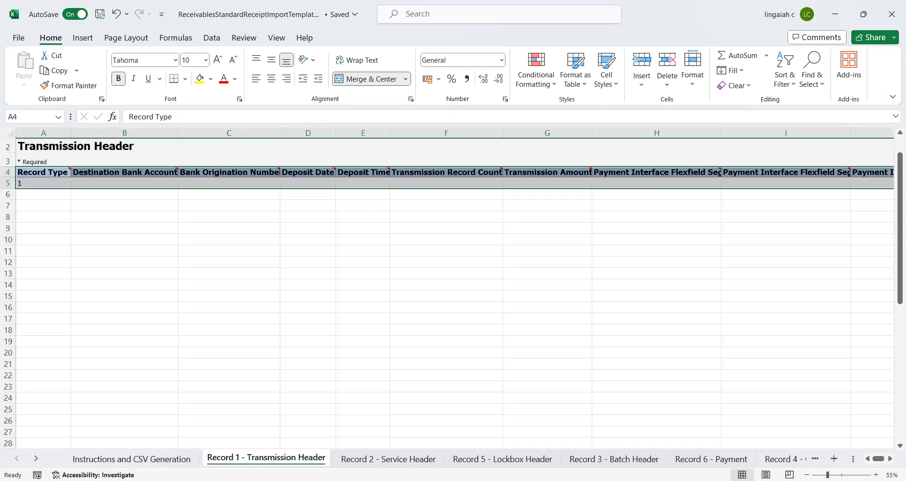
{"action": "left_click", "coordinate": [241, 460]}
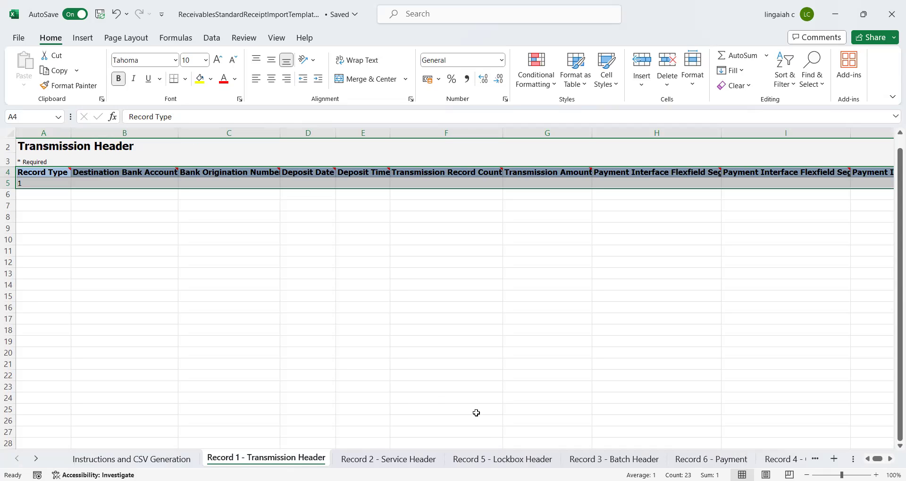
{"action": "left_click", "coordinate": [503, 459]}
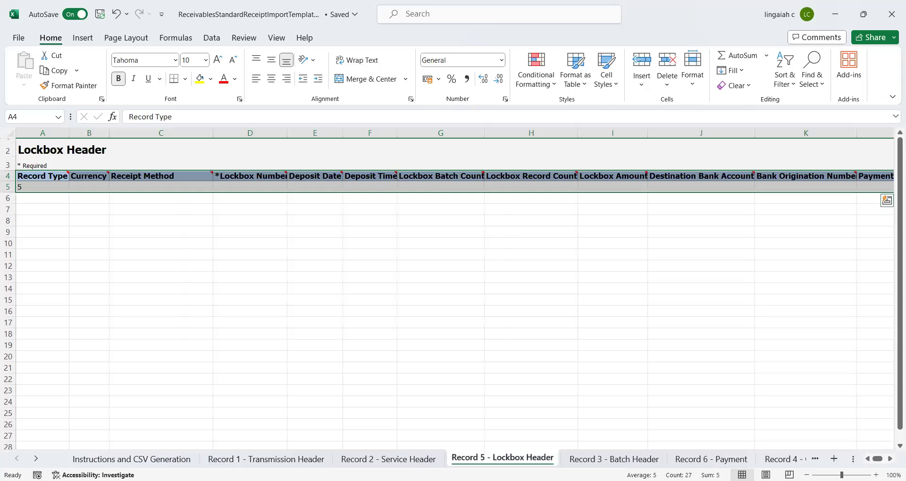
{"action": "left_click", "coordinate": [614, 459]}
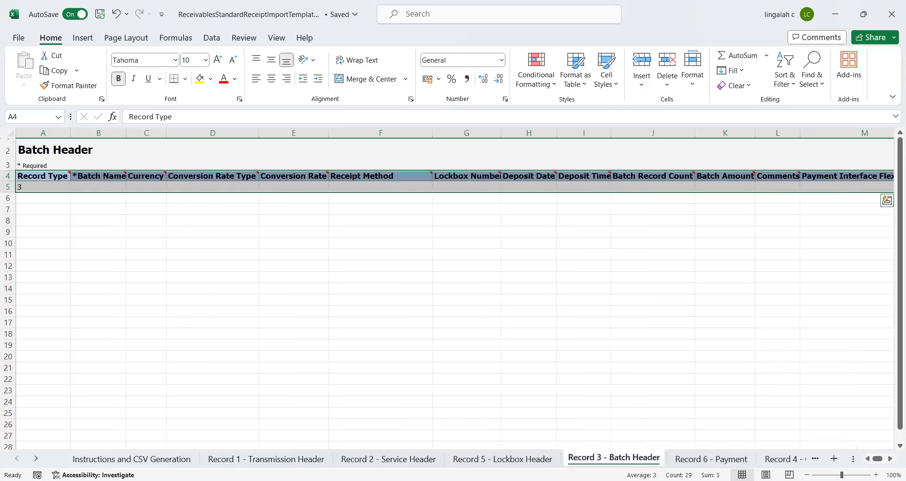
{"action": "left_click", "coordinate": [711, 459]}
{"action": "left_click", "coordinate": [774, 460]}
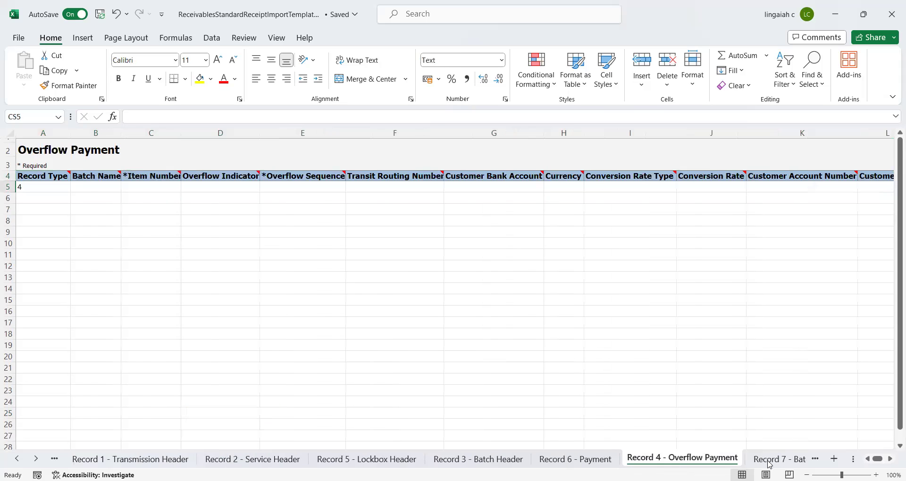
{"action": "left_click", "coordinate": [777, 462]}
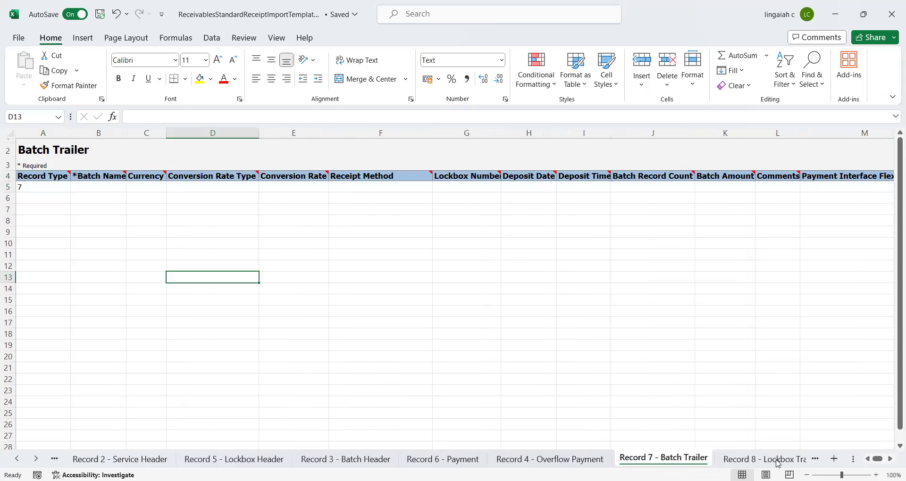
{"action": "left_click", "coordinate": [778, 460]}
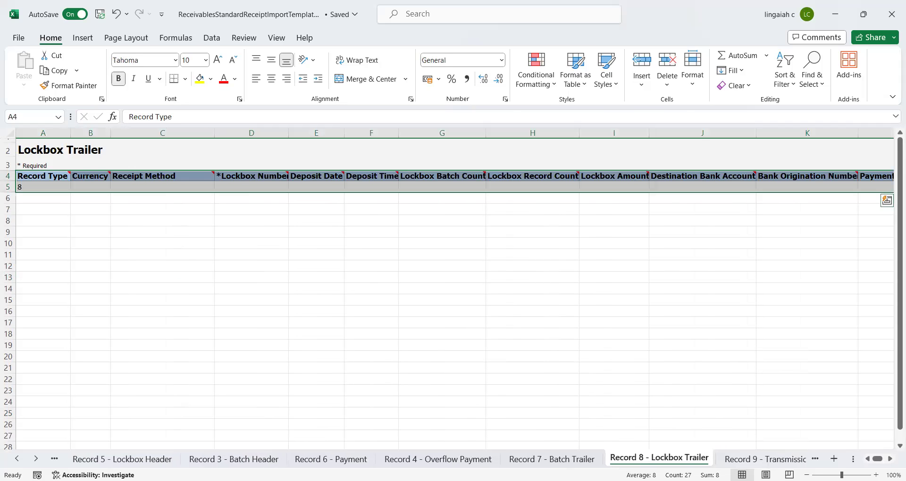
{"action": "left_click", "coordinate": [750, 463]}
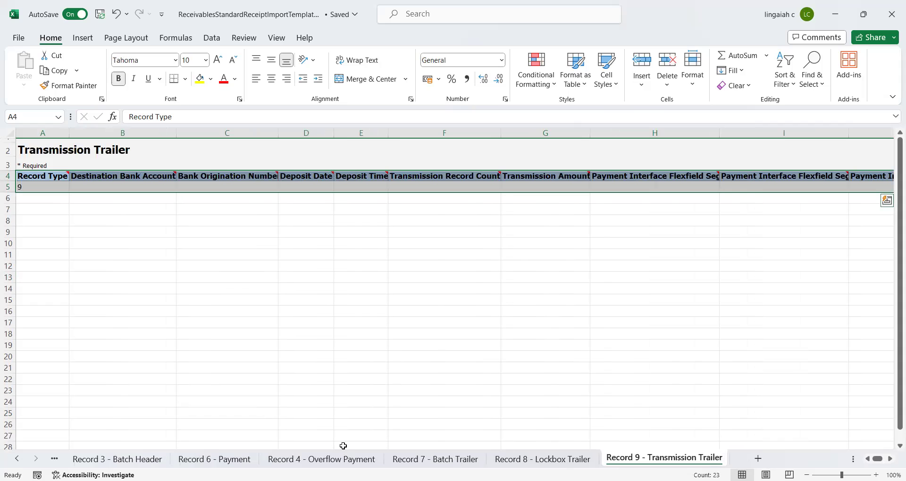
{"action": "left_click", "coordinate": [54, 458]}
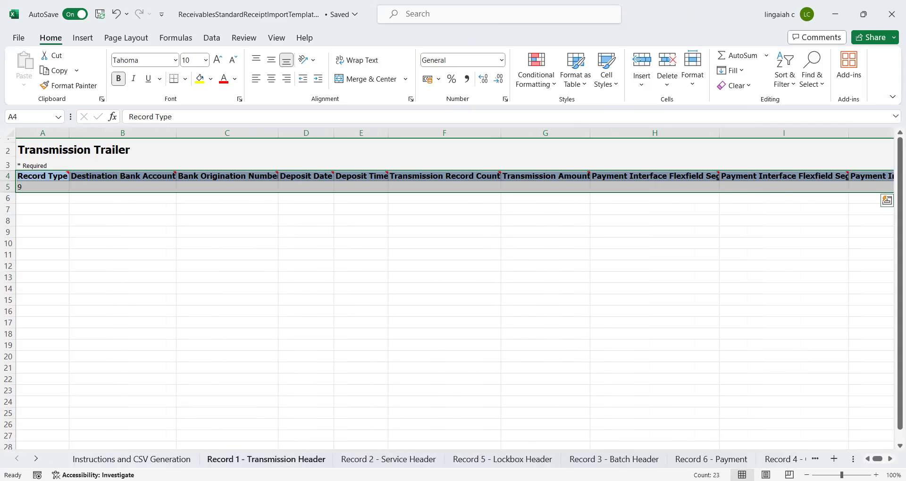
{"action": "left_click", "coordinate": [266, 458]}
{"action": "left_click", "coordinate": [140, 225]}
{"action": "key", "text": "Up"}
{"action": "key", "text": "Up"}
{"action": "key", "text": "Up"}
{"action": "key", "text": "Up"}
{"action": "key", "text": "Up"}
{"action": "key", "text": "Up"}
{"action": "key", "text": "Up"}
{"action": "key", "text": "Down"}
{"action": "key", "text": "Down"}
{"action": "key", "text": "Down"}
{"action": "key", "text": "Up"}
{"action": "key", "text": "Down"}
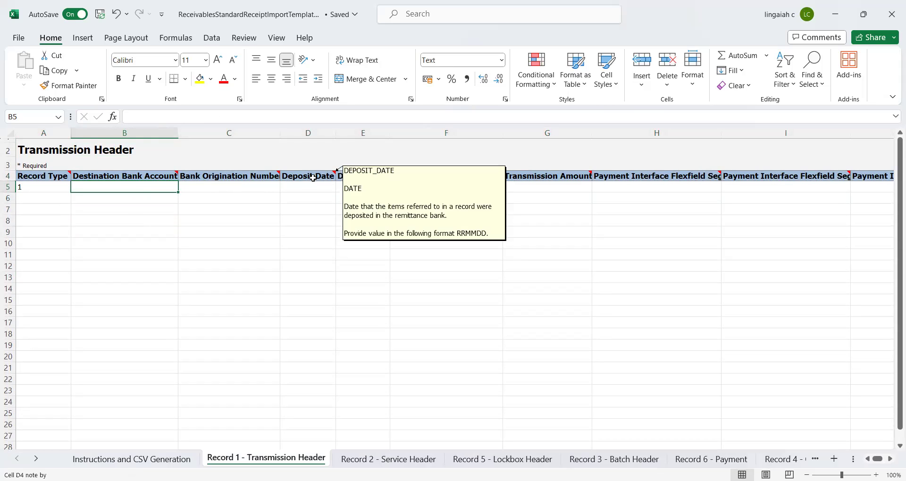
{"action": "mouse_move", "coordinate": [172, 175]}
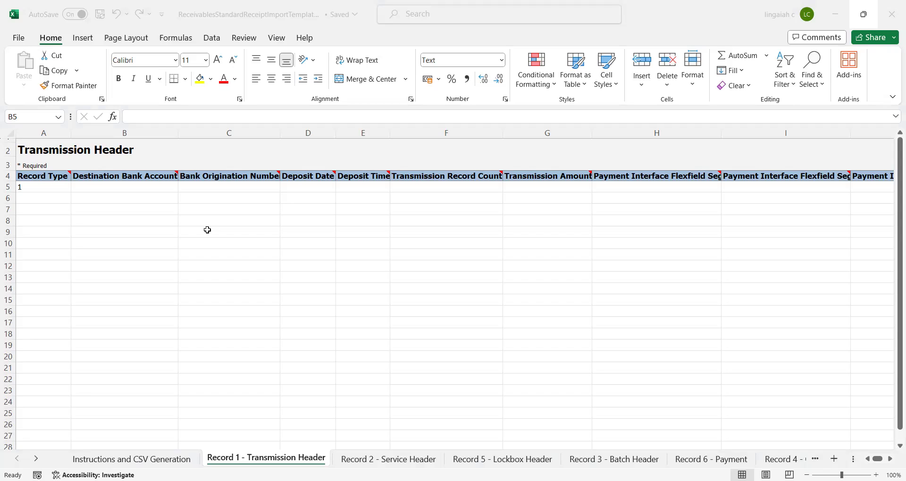
- Enter the pasted bank account, 287, 231204, 8 and 109 into B5, C5, D5, F5 and G5
{"action": "key", "text": "alt+Tab"}
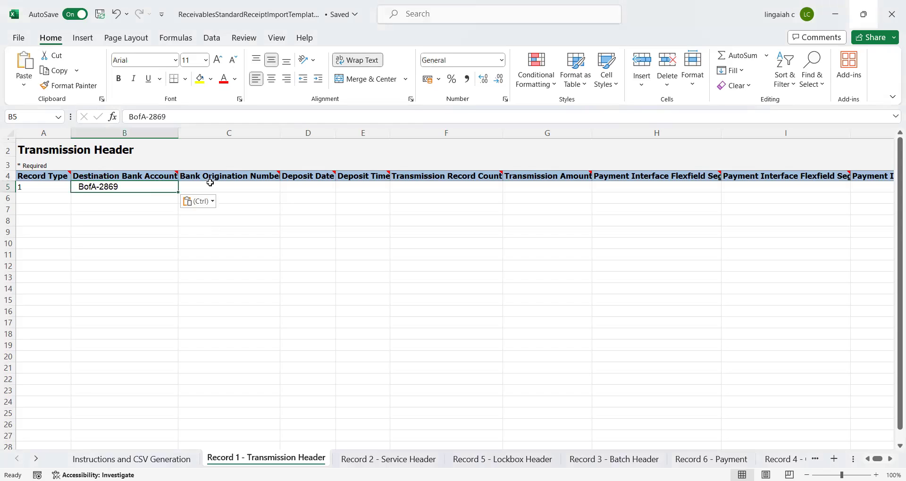
{"action": "left_click", "coordinate": [219, 183]}
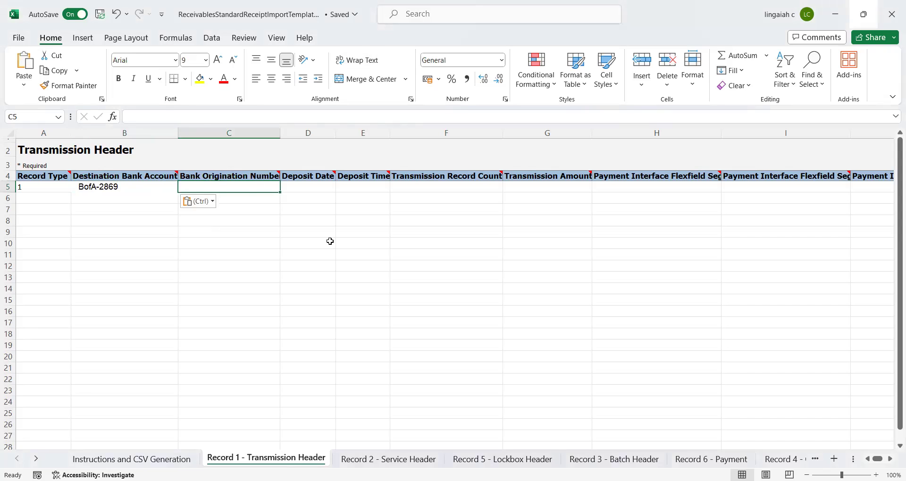
{"action": "type", "text": "287"}
{"action": "key", "text": "Tab"}
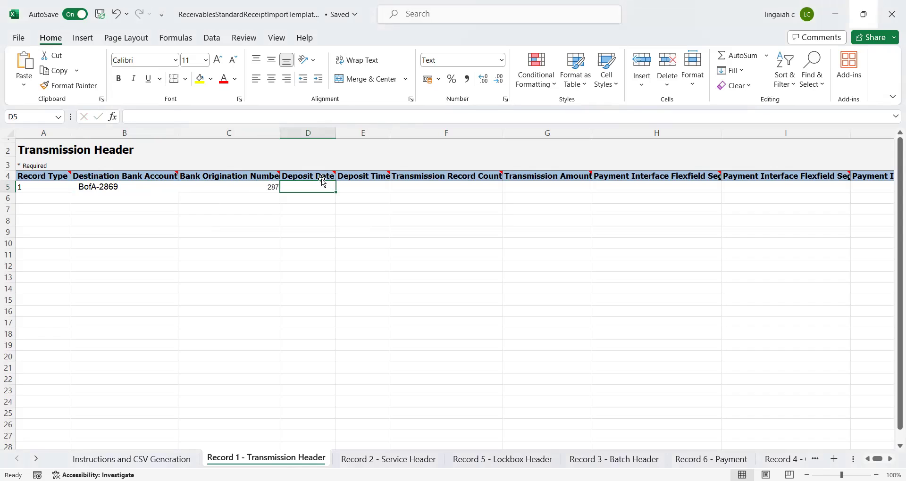
{"action": "mouse_move", "coordinate": [325, 176]}
{"action": "type", "text": "2"}
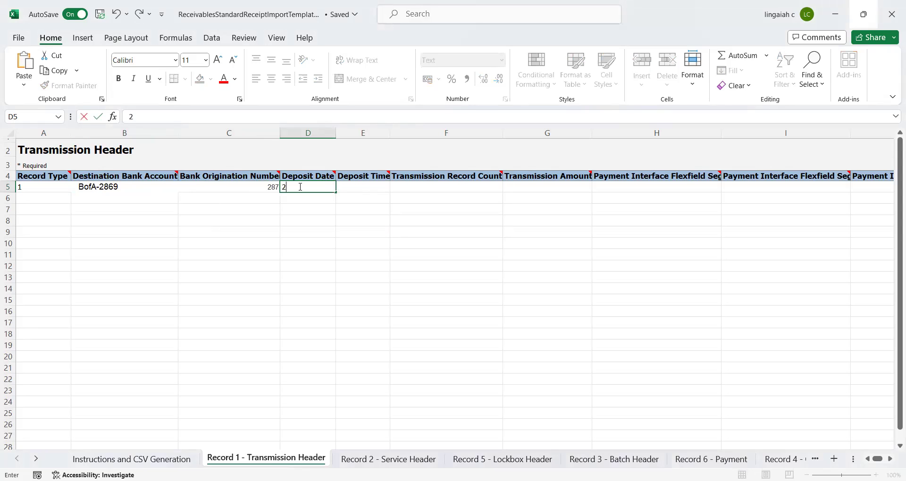
{"action": "type", "text": "31204"}
{"action": "key", "text": "Tab"}
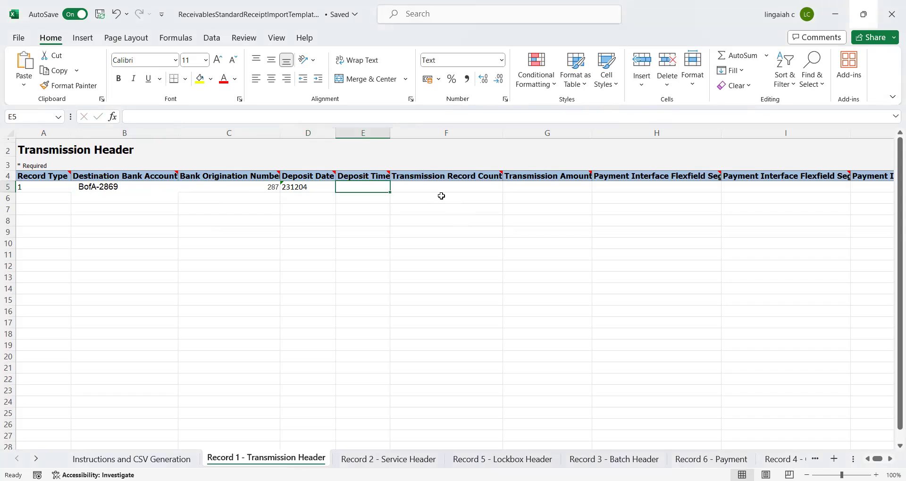
{"action": "left_click", "coordinate": [464, 191]}
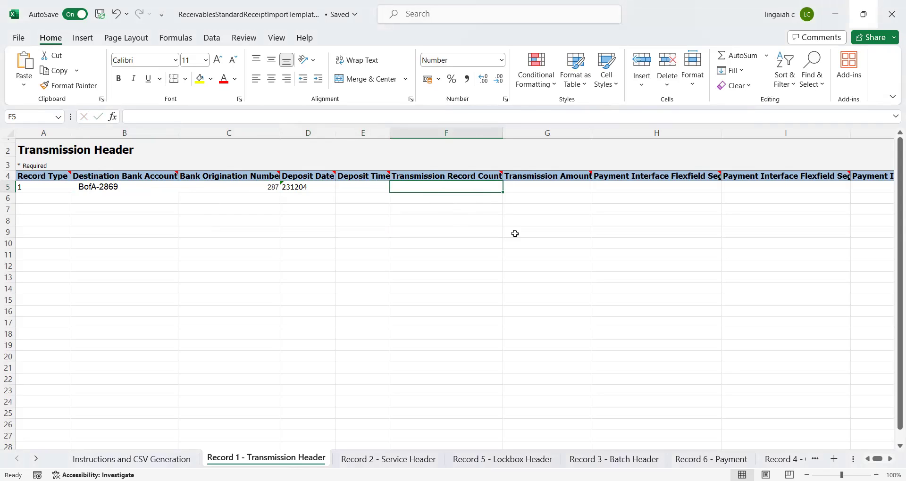
{"action": "type", "text": "8"}
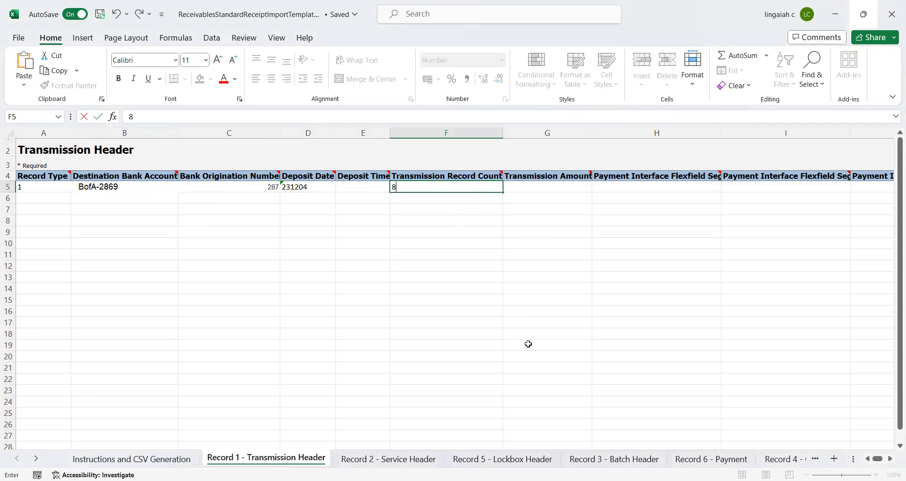
{"action": "key", "text": "Tab"}
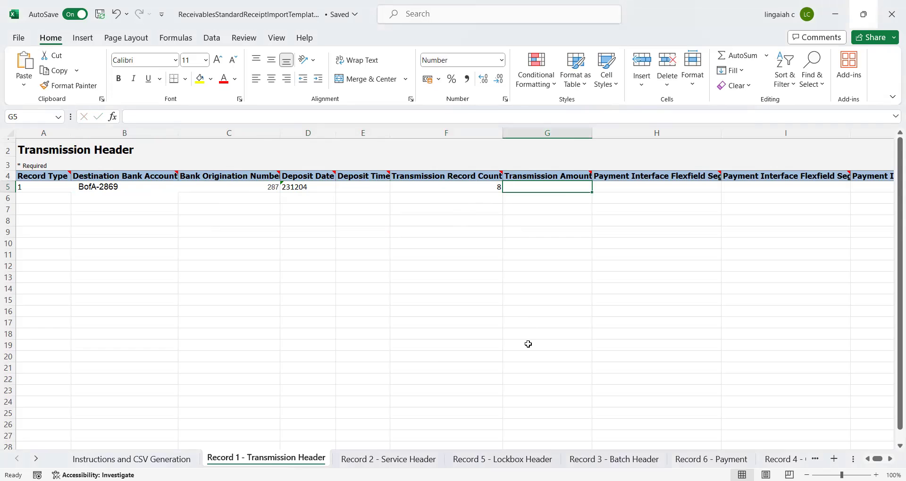
{"action": "type", "text": "109"}
{"action": "key", "text": "Tab"}
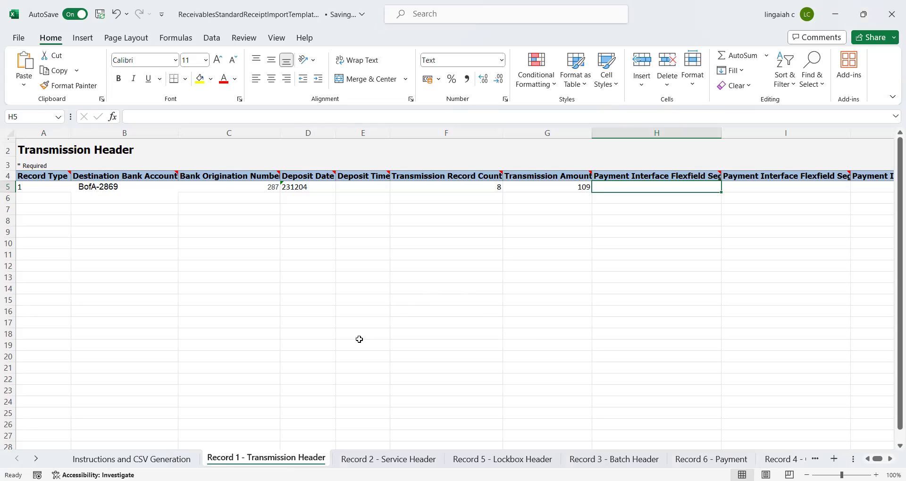
- On the Record 2 - Service Header sheet, go to the Deposit Date cell B5
{"action": "left_click", "coordinate": [389, 459]}
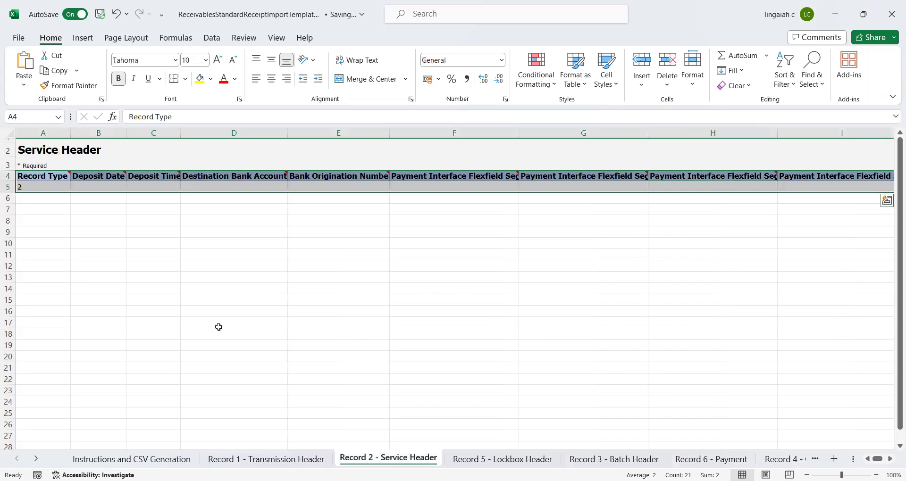
{"action": "left_click", "coordinate": [230, 288]}
{"action": "key", "text": "ctrl+Up"}
{"action": "key", "text": "ctrl+Left"}
{"action": "key", "text": "Down"}
{"action": "key", "text": "Right"}
{"action": "key", "text": "Right"}
{"action": "key", "text": "Up"}
{"action": "key", "text": "Left"}
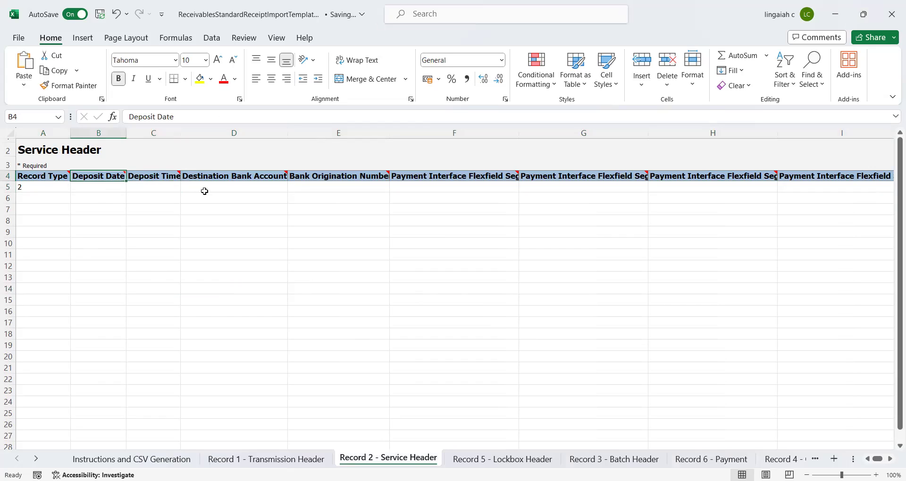
{"action": "left_click", "coordinate": [156, 197]}
{"action": "key", "text": "Up"}
{"action": "key", "text": "Up"}
{"action": "key", "text": "Left"}
{"action": "key", "text": "Left"}
{"action": "key", "text": "Down"}
{"action": "key", "text": "Right"}
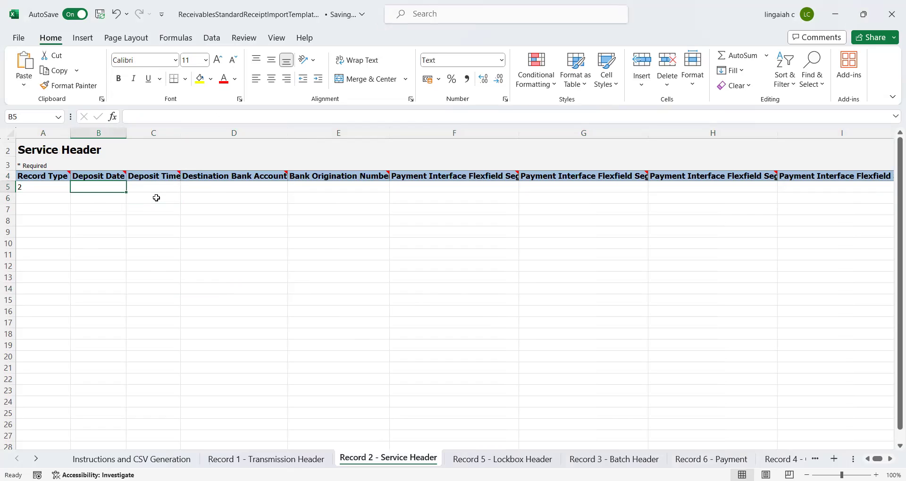
- Enter deposit date 231204, paste the destination bank account into D5, and origination number 287
{"action": "type", "text": "2312"}
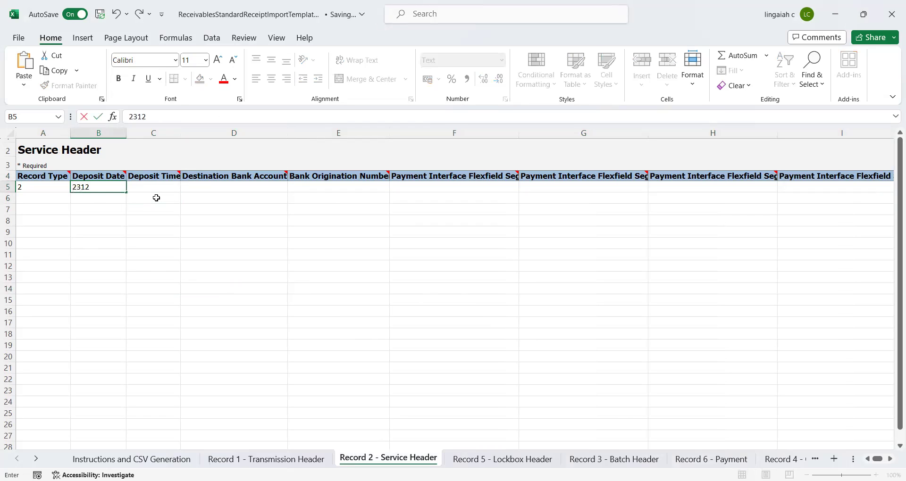
{"action": "type", "text": "04"}
{"action": "key", "text": "Tab"}
{"action": "key", "text": "Tab"}
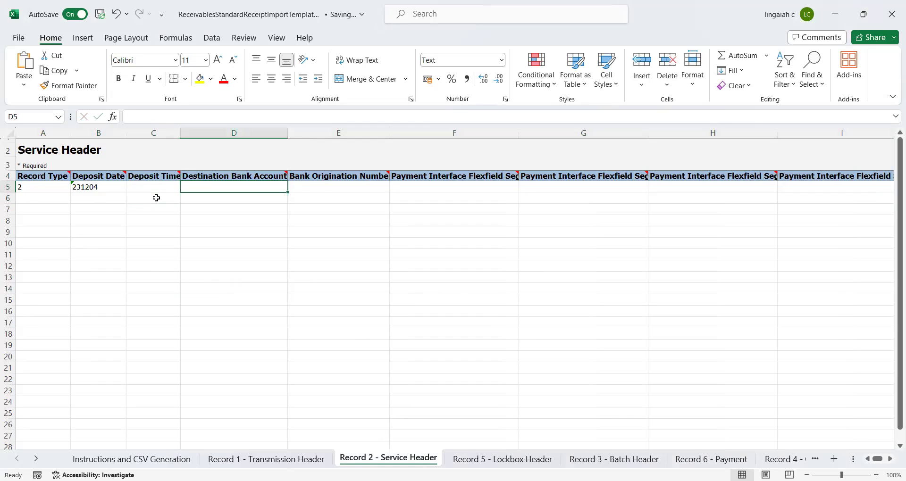
{"action": "type", "text": "BofA-2869"}
{"action": "key", "text": "Tab"}
{"action": "type", "text": "287"}
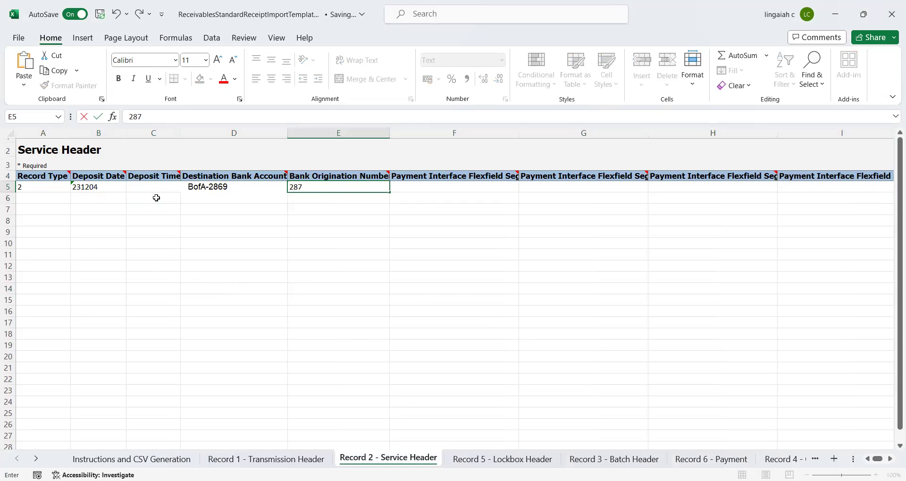
{"action": "key", "text": "Tab"}
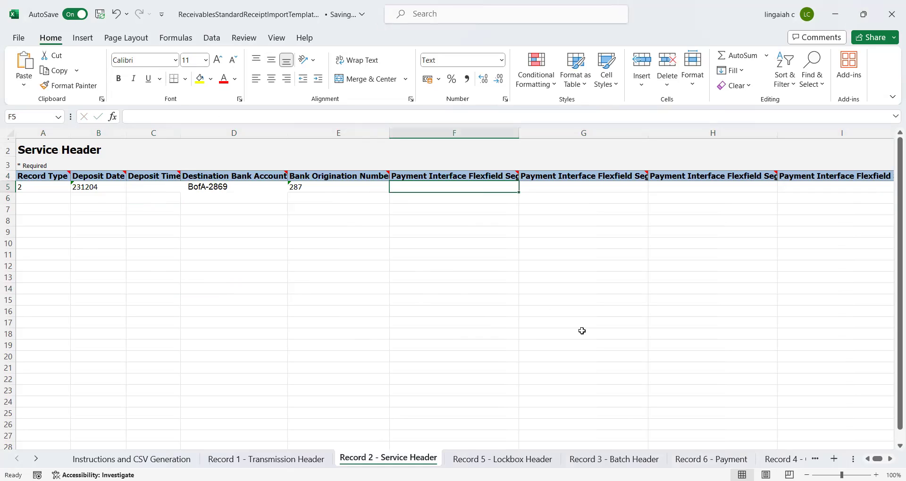
- On the Record 5 - Lockbox Header sheet, enter currency USD and paste Lockbox as receipt method
{"action": "left_click", "coordinate": [503, 459]}
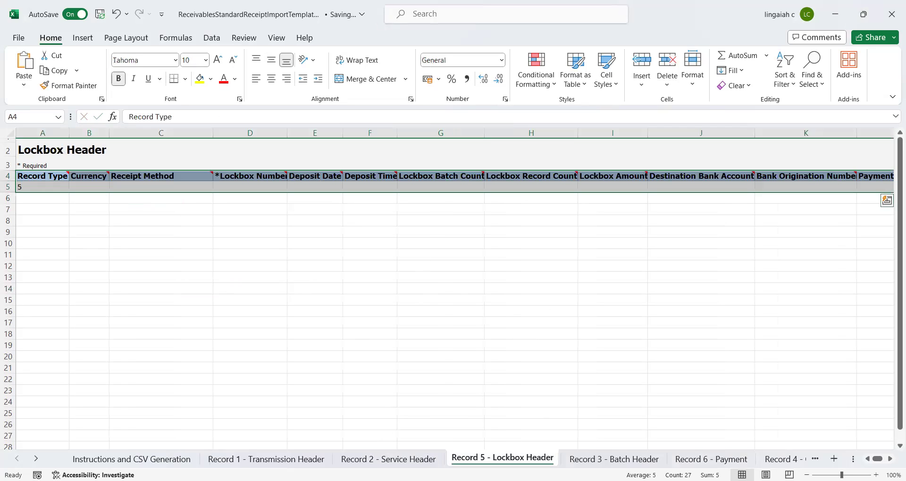
{"action": "left_click", "coordinate": [167, 260]}
{"action": "key", "text": "ctrl+Up"}
{"action": "key", "text": "ctrl+Left"}
{"action": "key", "text": "Down"}
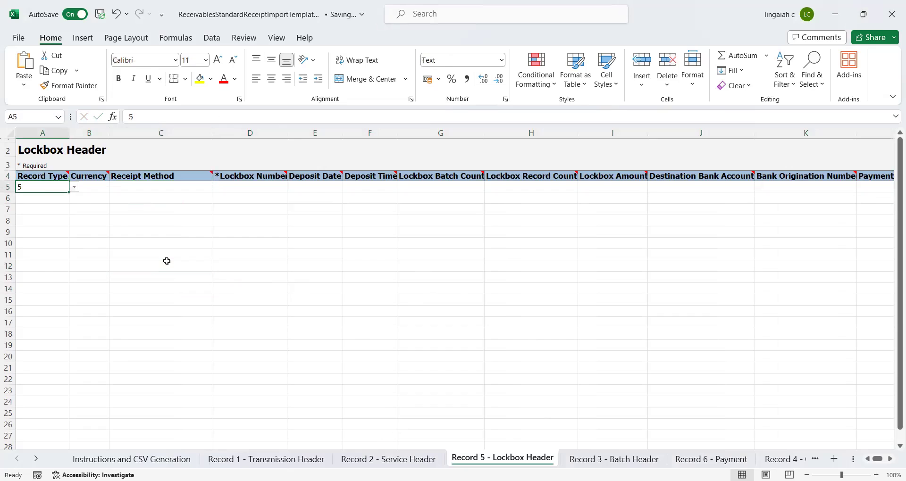
{"action": "key", "text": "Right"}
{"action": "type", "text": "USD"}
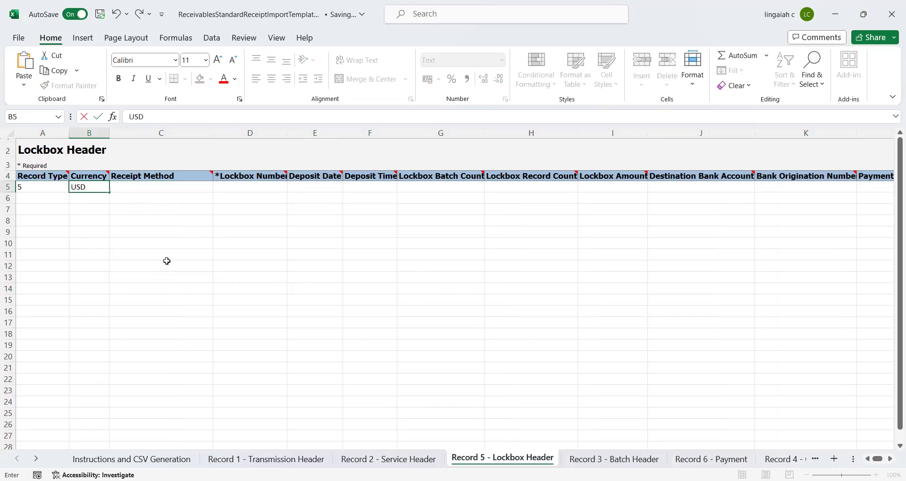
{"action": "key", "text": "Tab"}
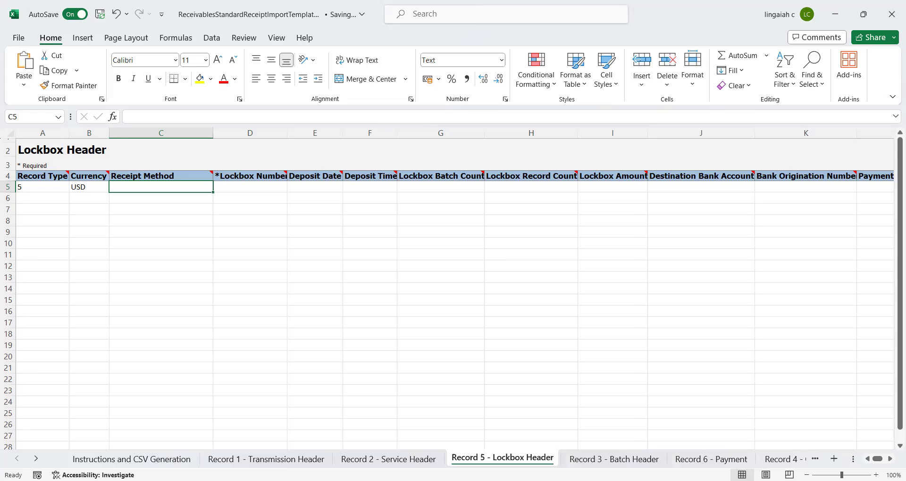
{"action": "key", "text": "alt+Tab"}
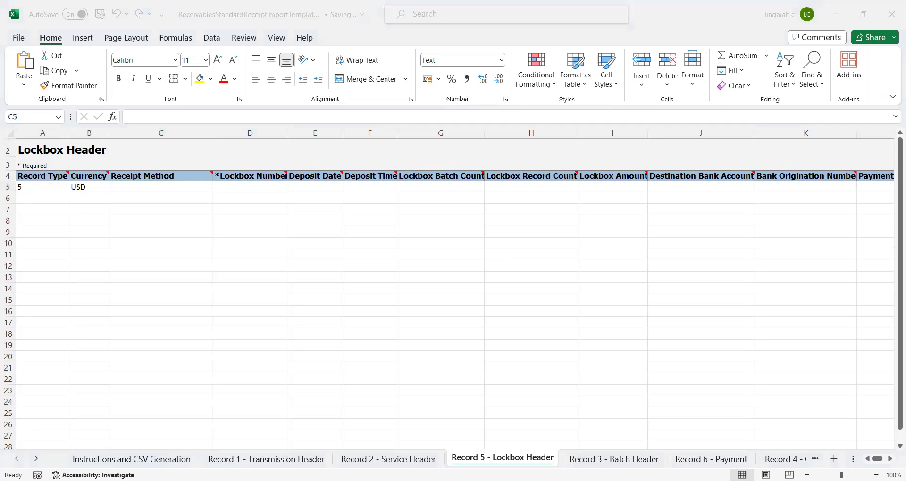
{"action": "key", "text": "alt+Tab"}
{"action": "type", "text": "Lockbox"}
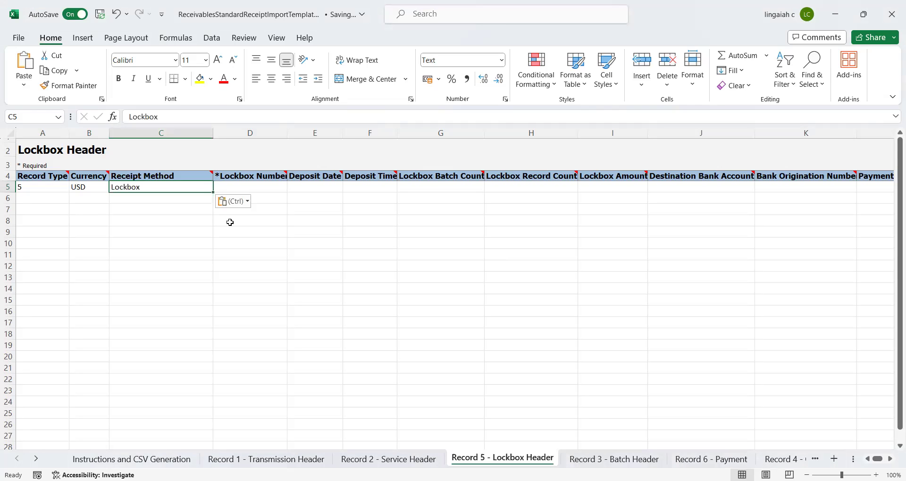
- Enter lockbox 44336, deposit date 231204, batch and record counts of 1, and amount 10900
{"action": "left_click", "coordinate": [260, 184]}
{"action": "type", "text": "44336"}
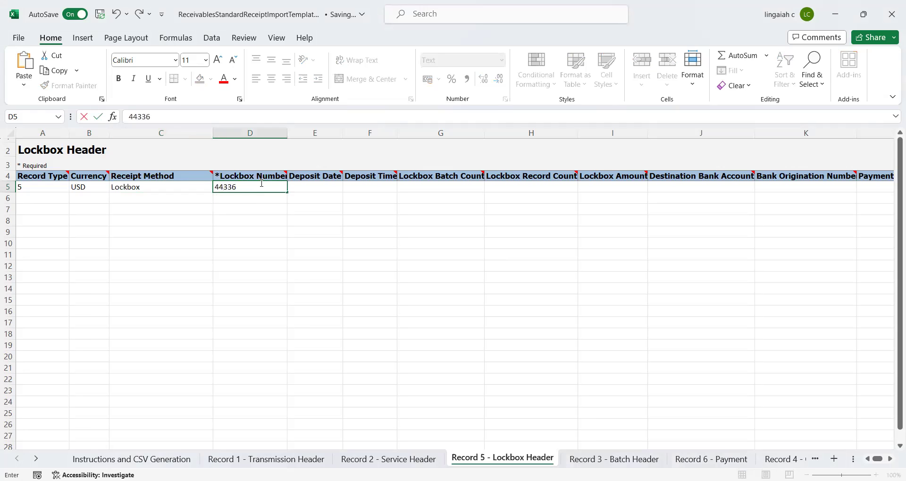
{"action": "key", "text": "Tab"}
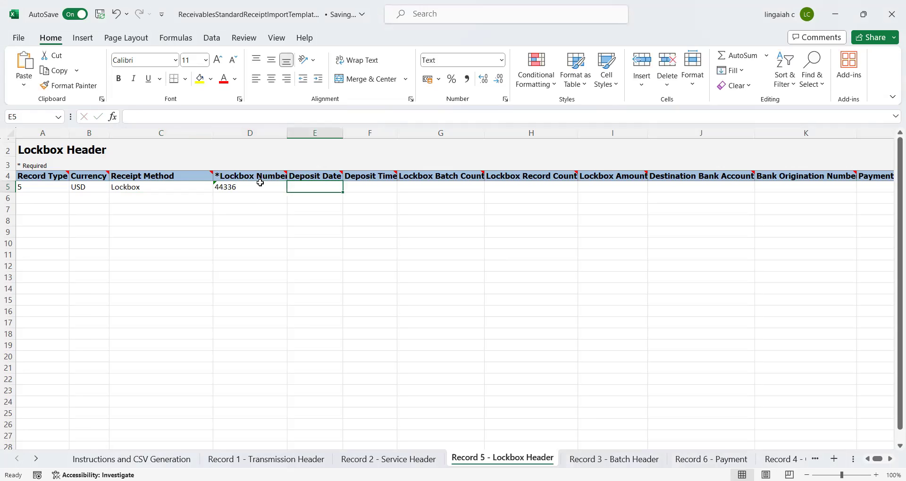
{"action": "type", "text": "23120"}
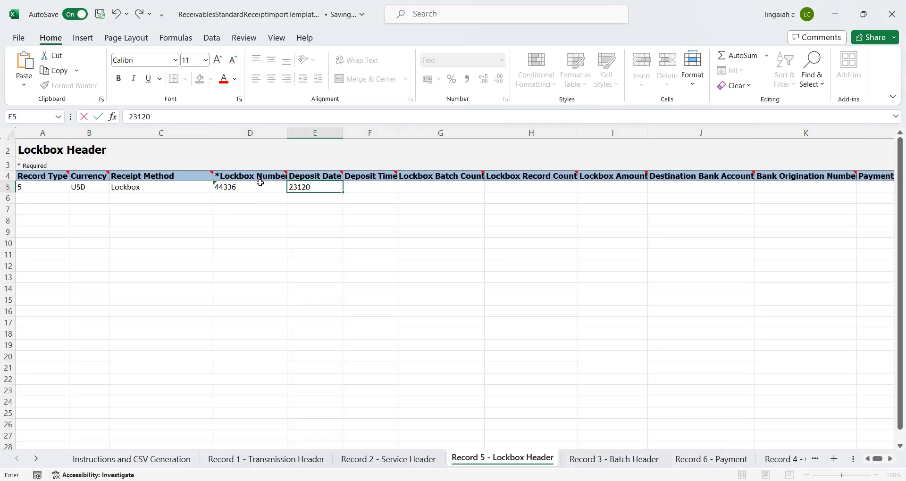
{"action": "type", "text": "4"}
{"action": "key", "text": "Tab"}
{"action": "key", "text": "Tab"}
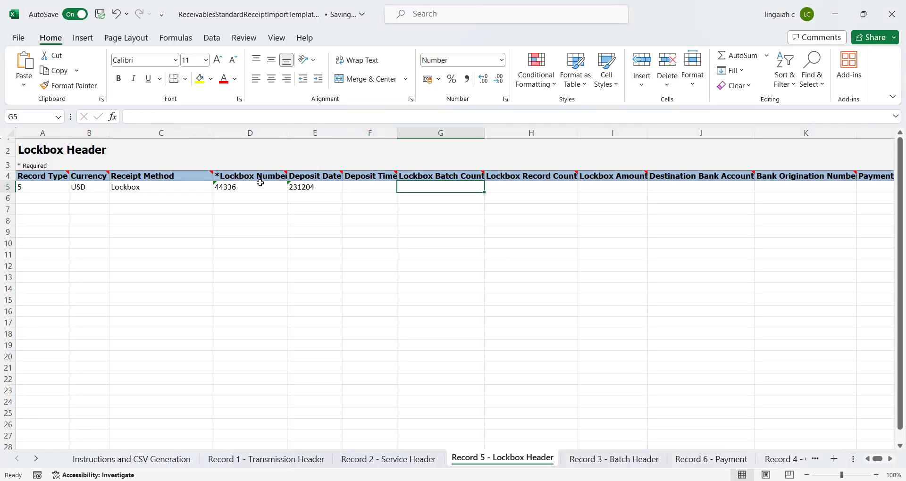
{"action": "type", "text": "1"}
{"action": "key", "text": "Tab"}
{"action": "type", "text": "1"}
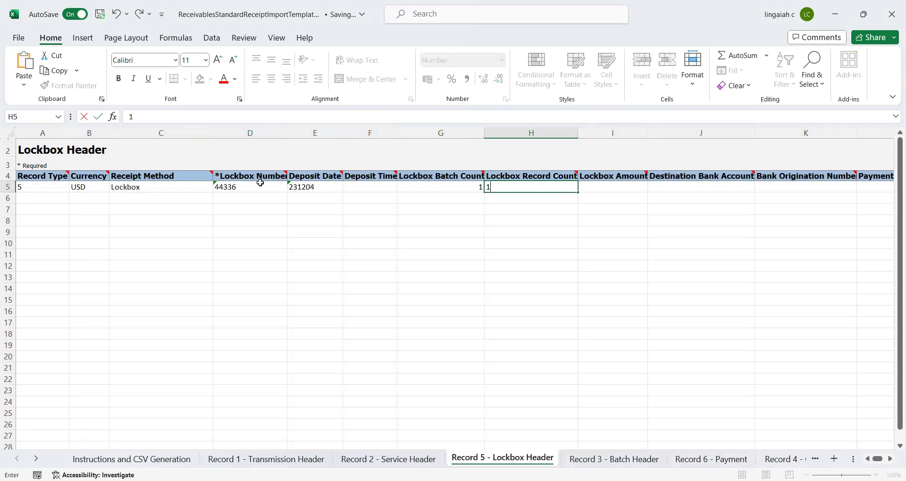
{"action": "key", "text": "Tab"}
{"action": "type", "text": "109"}
{"action": "key", "text": "Tab"}
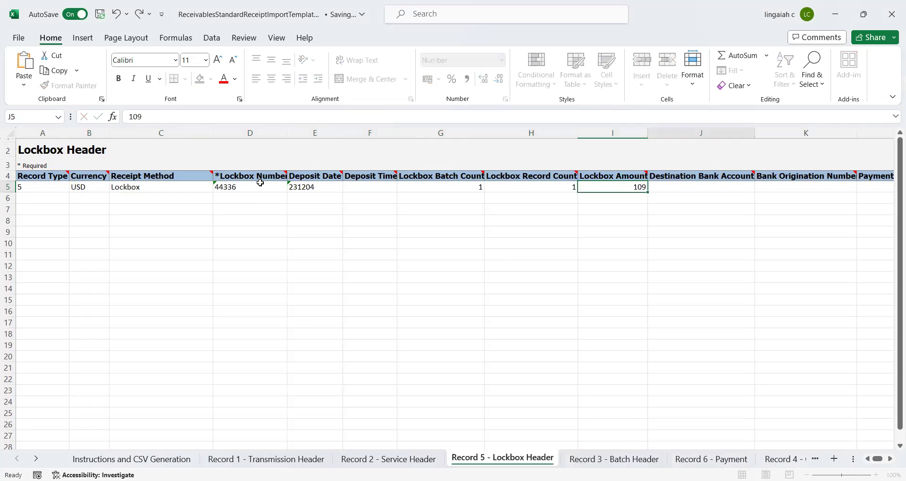
{"action": "key", "text": "shift+Tab"}
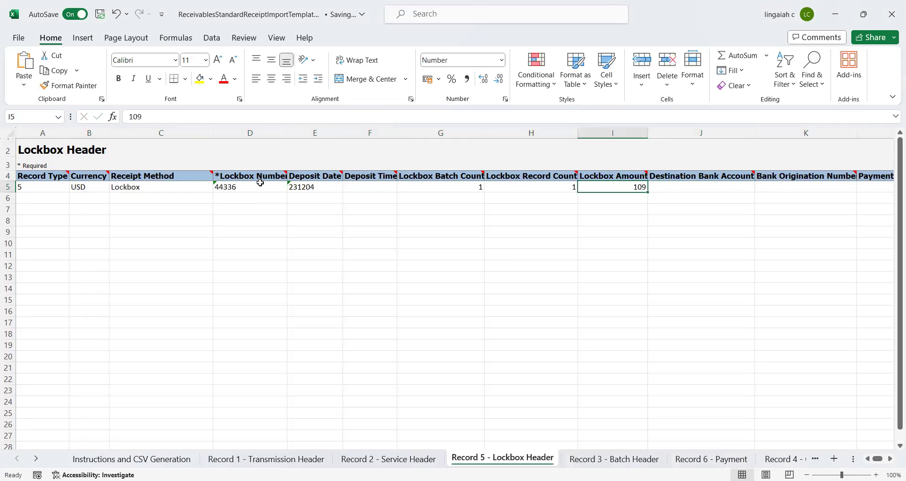
{"action": "type", "text": "10900"}
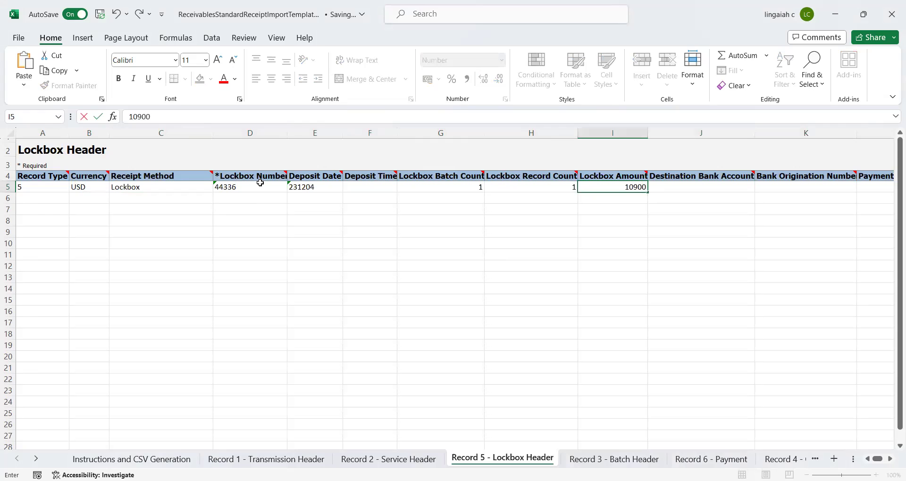
{"action": "key", "text": "Tab"}
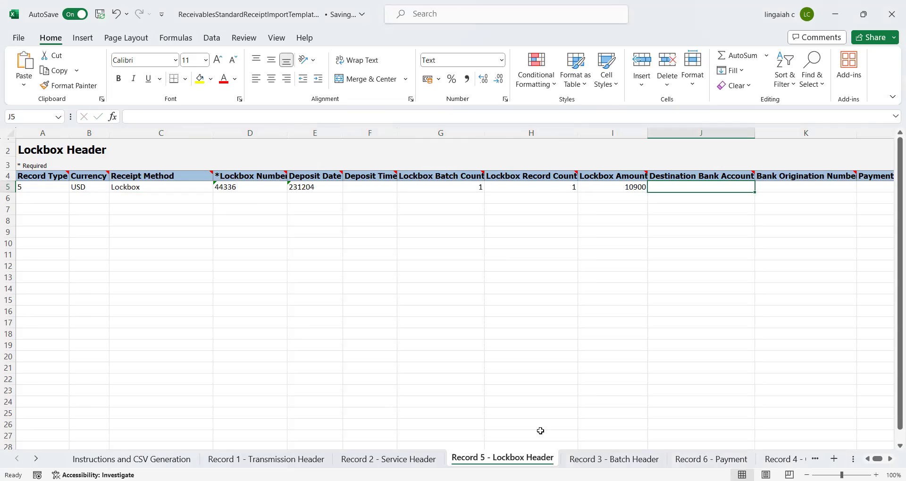
- On Record 3 - Batch Header, enter batch name LBX1, currency USD and receipt method Lockbox
{"action": "left_click", "coordinate": [613, 459]}
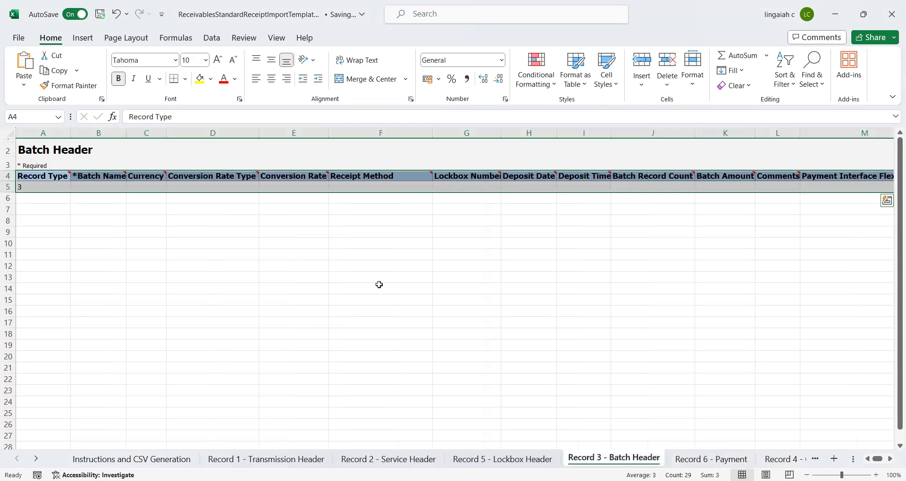
{"action": "left_click", "coordinate": [330, 285]}
{"action": "key", "text": "Down"}
{"action": "key", "text": "Left"}
{"action": "key", "text": "Left"}
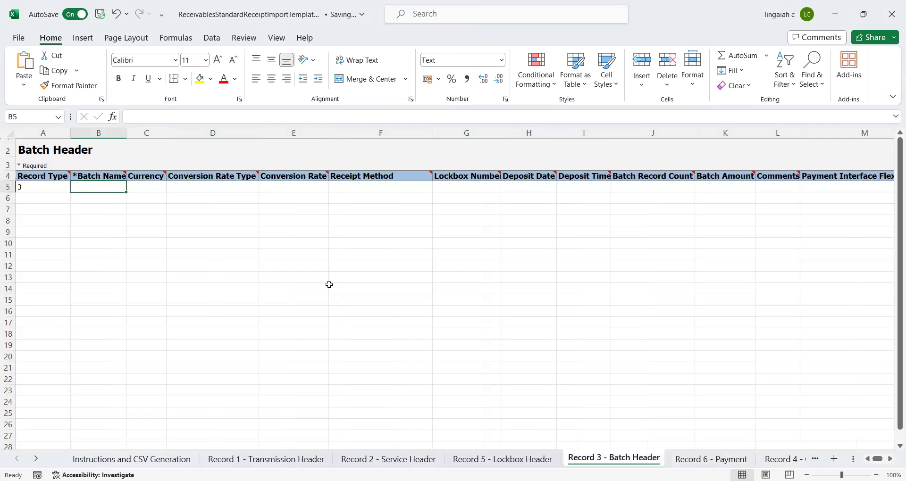
{"action": "type", "text": "LBX1"}
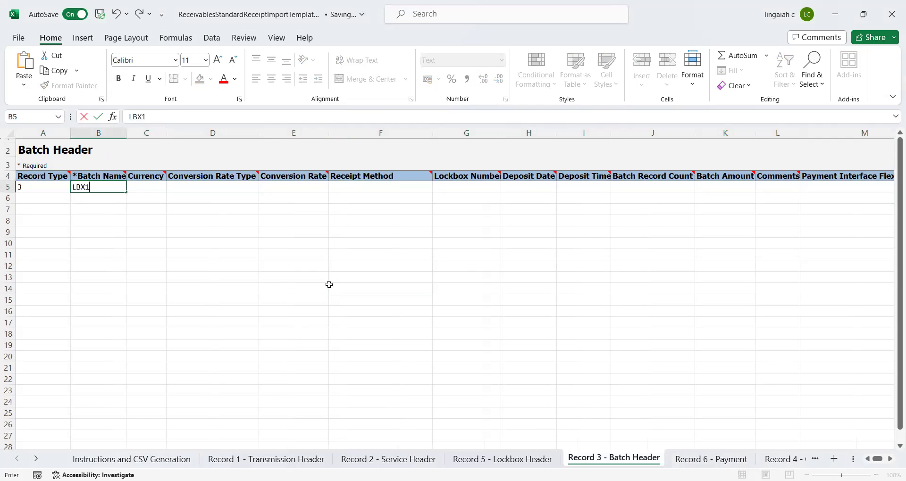
{"action": "key", "text": "Tab"}
{"action": "type", "text": "USD"}
{"action": "key", "text": "Tab"}
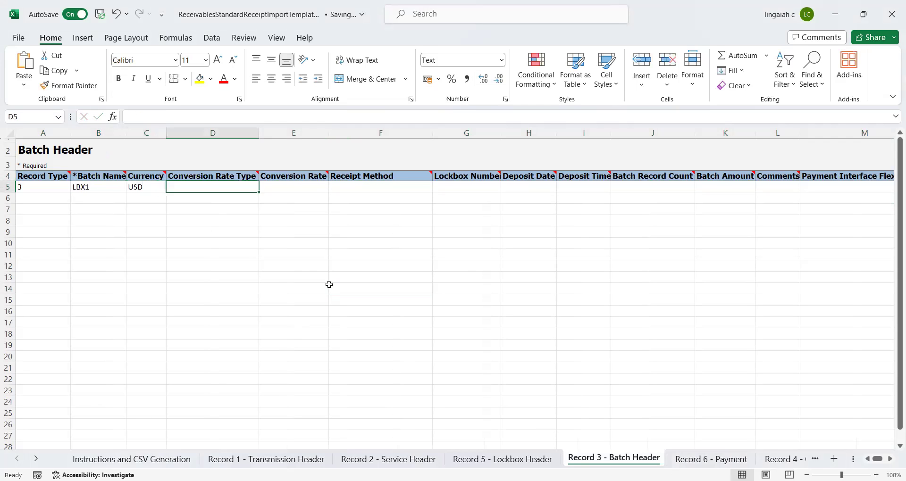
{"action": "key", "text": "Tab"}
{"action": "key", "text": "Tab"}
{"action": "type", "text": "Lockbox"}
{"action": "key", "text": "Tab"}
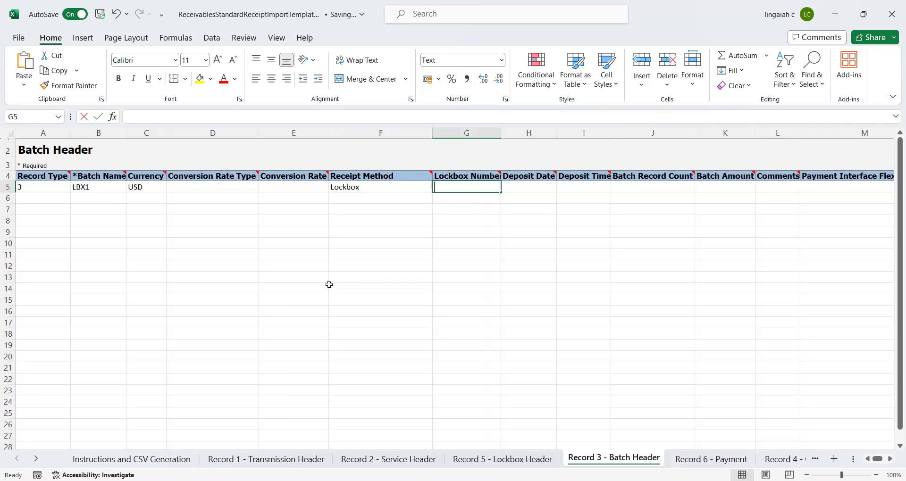
- Enter lockbox 44336, deposit date 231204, batch record count 1 and batch amount 109
{"action": "type", "text": "44336"}
{"action": "key", "text": "Tab"}
{"action": "type", "text": "231204"}
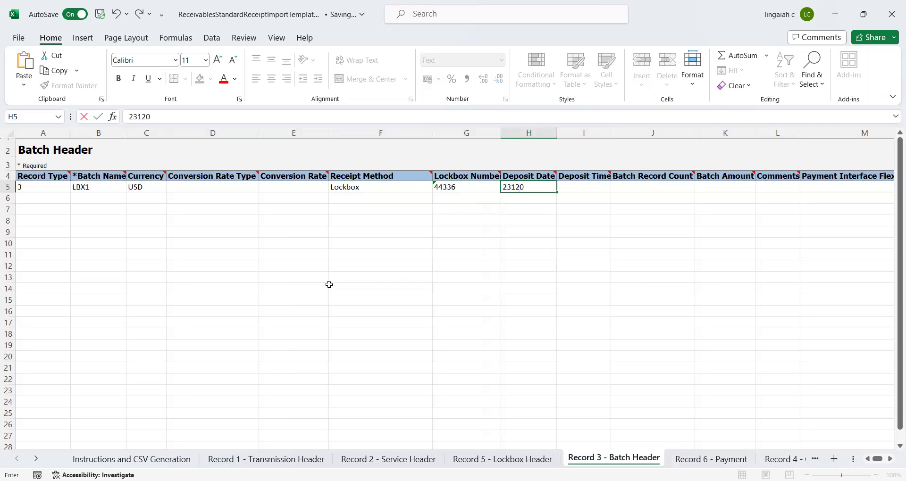
{"action": "key", "text": "Tab"}
{"action": "key", "text": "Tab"}
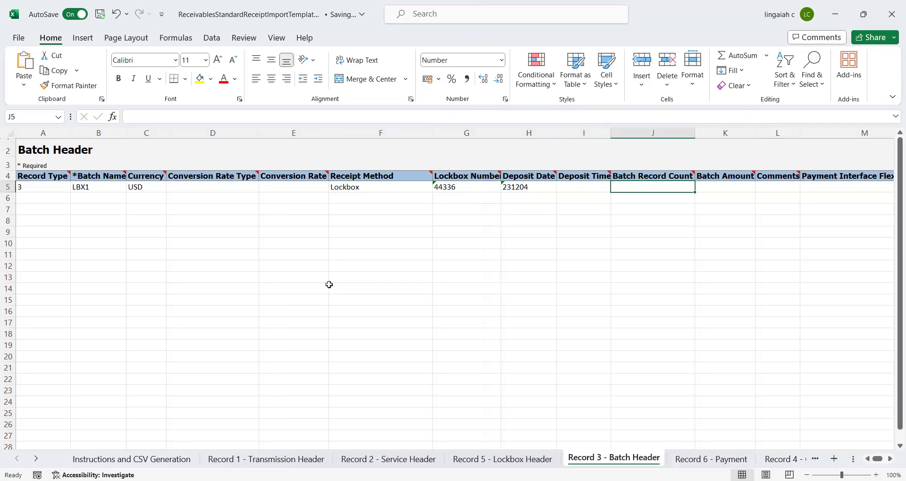
{"action": "type", "text": "1"}
{"action": "key", "text": "Tab"}
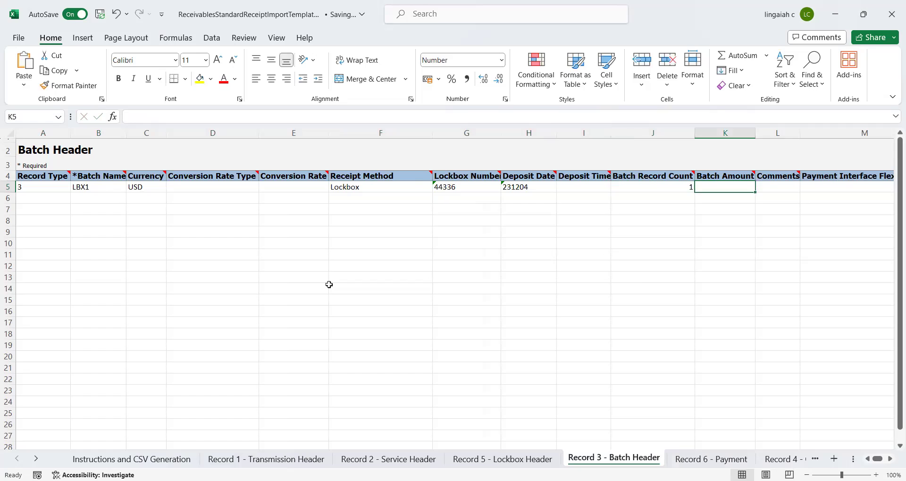
{"action": "type", "text": "109"}
{"action": "key", "text": "Tab"}
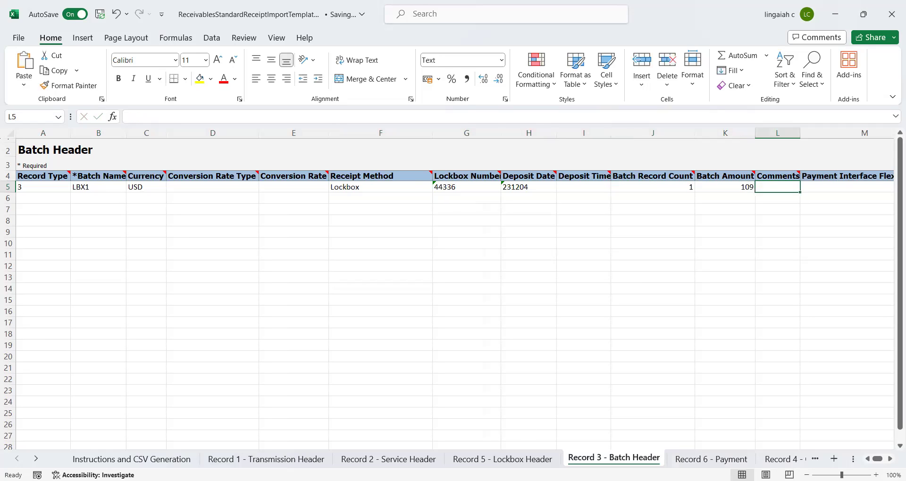
- On the Record 6 - Payment sheet, enter item number 1 in C5
{"action": "left_click", "coordinate": [711, 459]}
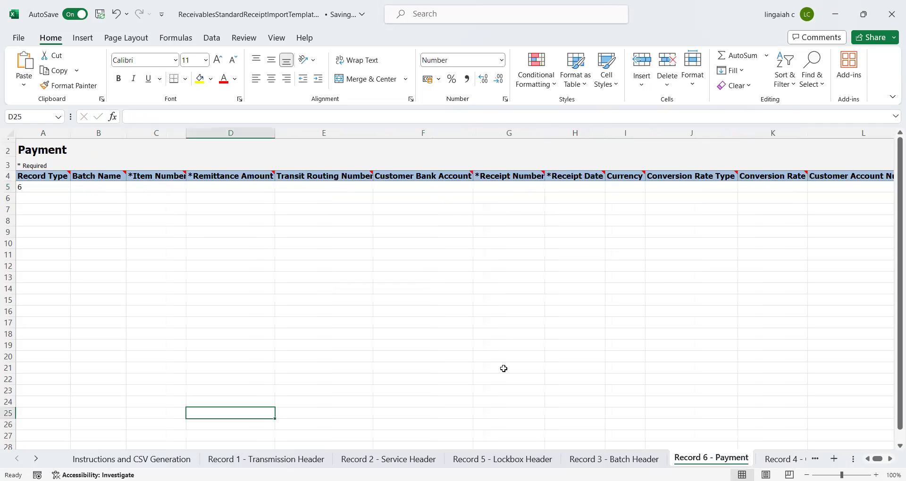
{"action": "left_click", "coordinate": [381, 320]}
{"action": "key", "text": "ctrl+Up"}
{"action": "key", "text": "ctrl+Left"}
{"action": "key", "text": "Down"}
{"action": "key", "text": "Down"}
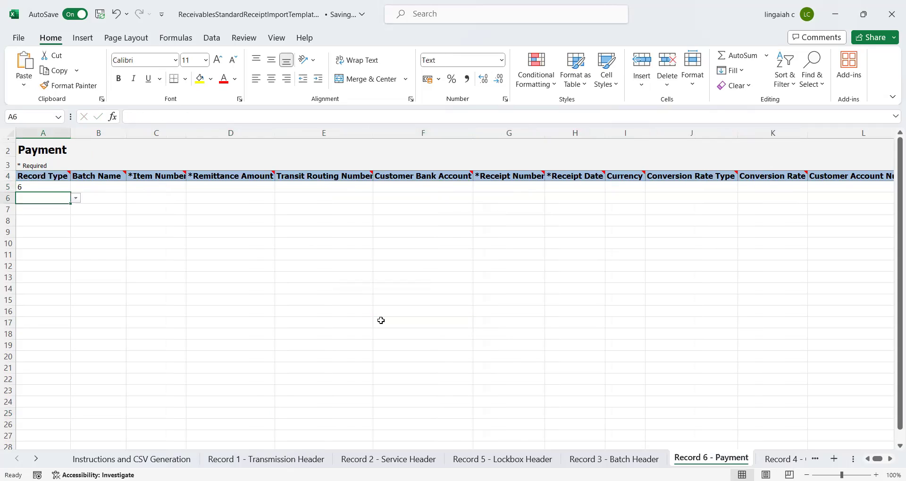
{"action": "key", "text": "Right"}
{"action": "key", "text": "Up"}
{"action": "key", "text": "Right"}
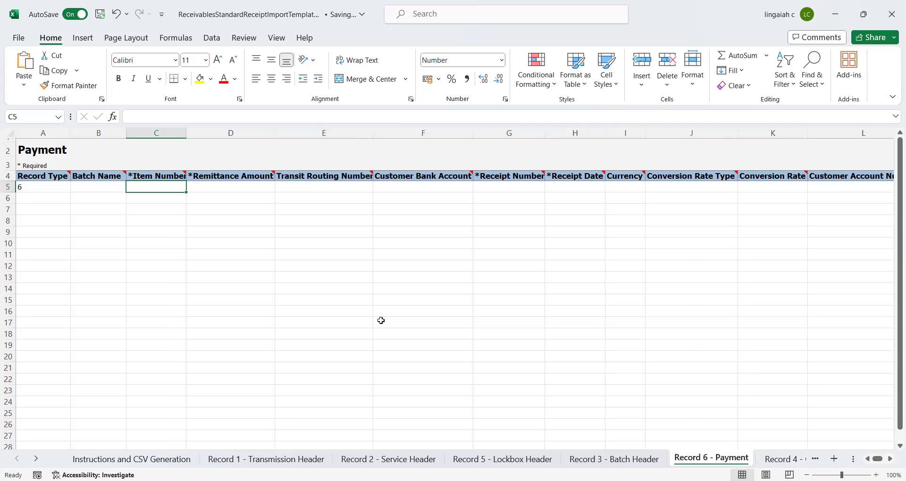
{"action": "type", "text": "1"}
{"action": "key", "text": "Tab"}
{"action": "type", "text": "109"}
{"action": "key", "text": "Tab"}
{"action": "key", "text": "Tab"}
- Correct the remittance amount in D5 to 10900 and skip past the bank columns
{"action": "type", "text": "10900"}
{"action": "key", "text": "Escape"}
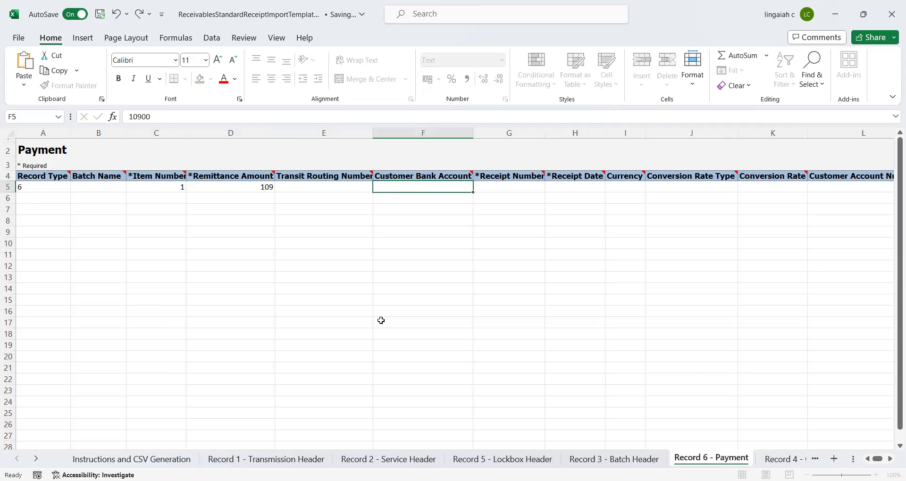
{"action": "key", "text": "Up"}
{"action": "key", "text": "Left"}
{"action": "key", "text": "Down"}
{"action": "key", "text": "Left"}
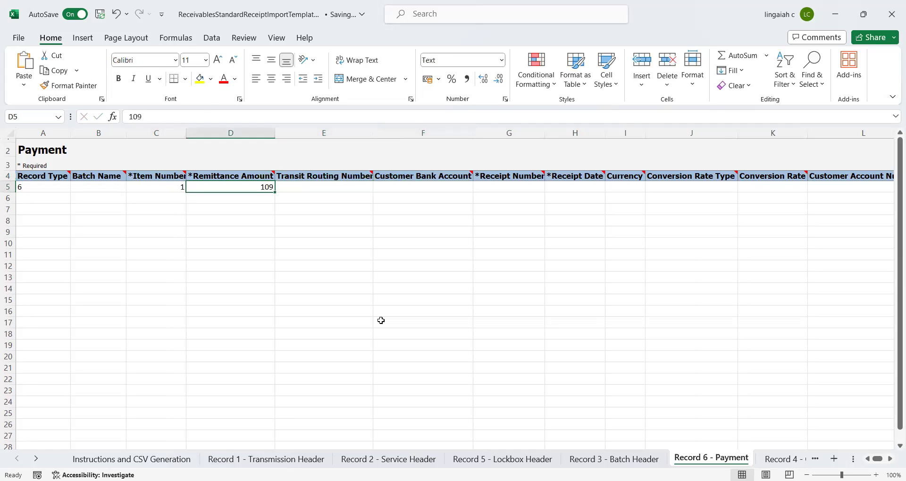
{"action": "key", "text": "F2"}
{"action": "key", "text": "Tab"}
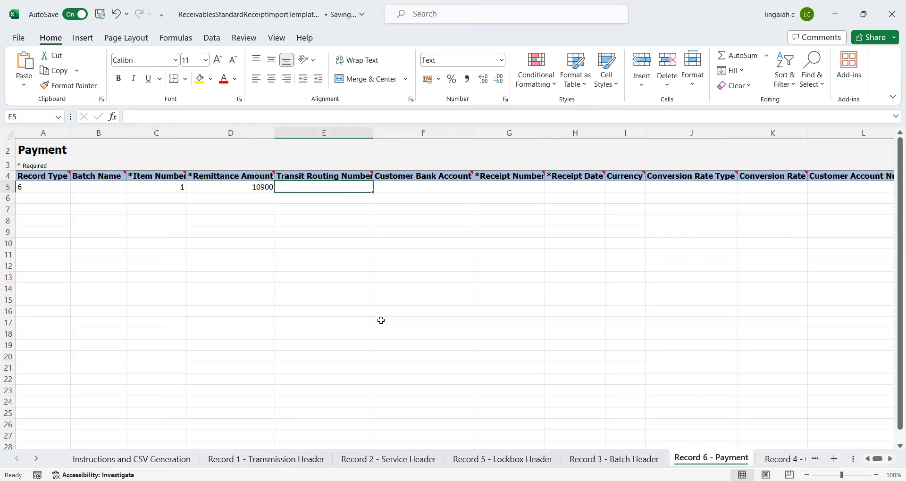
{"action": "key", "text": "Tab"}
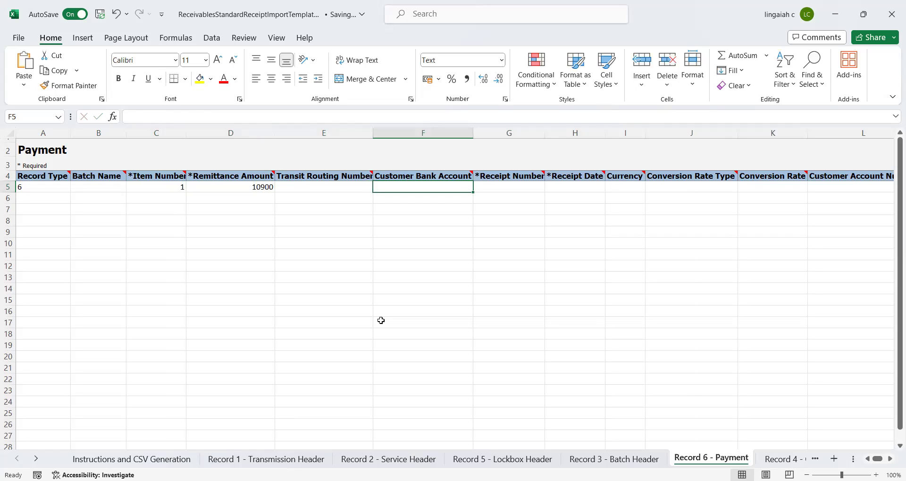
{"action": "key", "text": "Tab"}
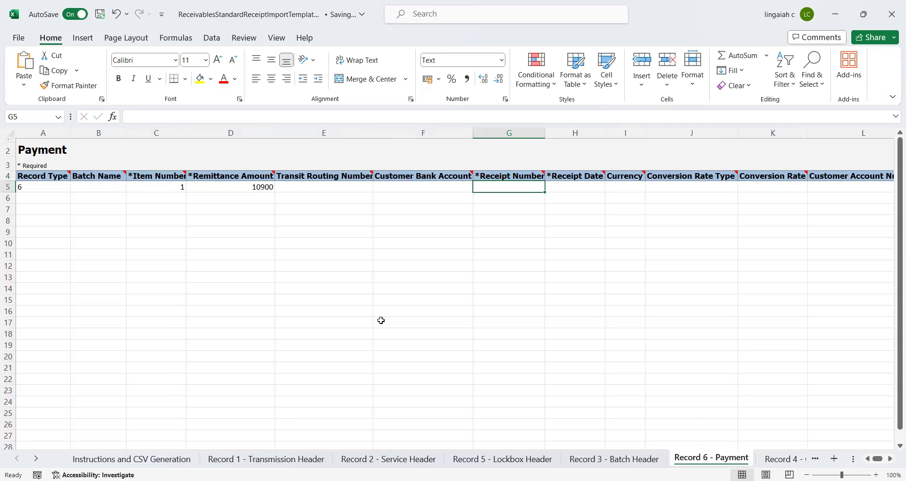
- Enter receipt number 156, receipt date 231204, and the customer account number in L5
{"action": "type", "text": "156"}
{"action": "key", "text": "Tab"}
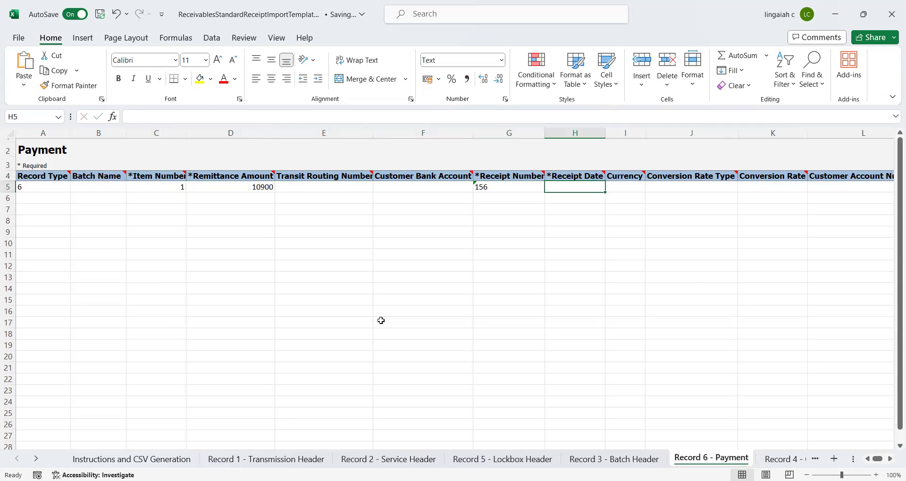
{"action": "type", "text": "2312"}
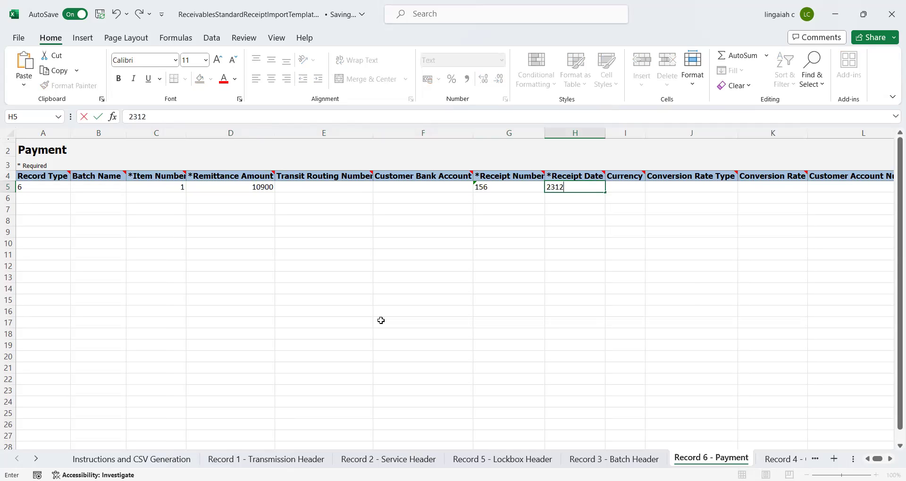
{"action": "type", "text": "04"}
{"action": "key", "text": "Tab"}
{"action": "key", "text": "Tab"}
{"action": "key", "text": "Tab"}
{"action": "key", "text": "Tab"}
{"action": "key", "text": "Tab"}
{"action": "key", "text": "Tab"}
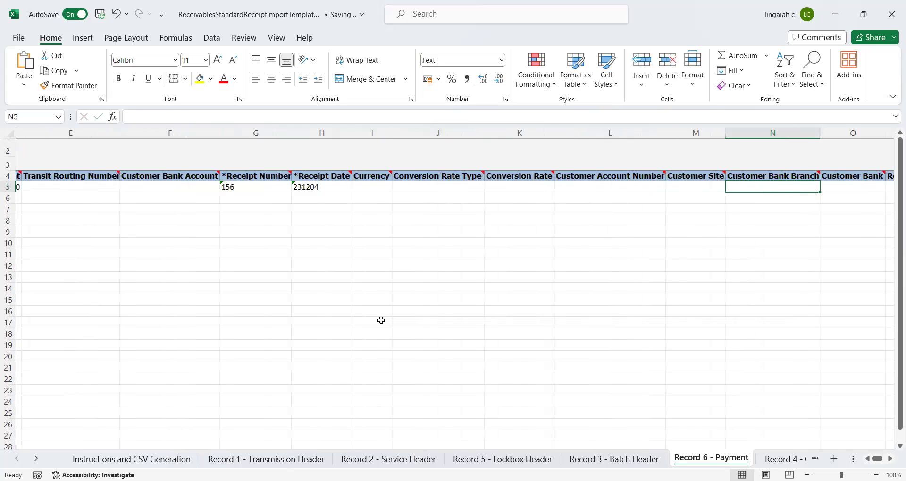
{"action": "left_click", "coordinate": [599, 187]}
{"action": "type", "text": "10020"}
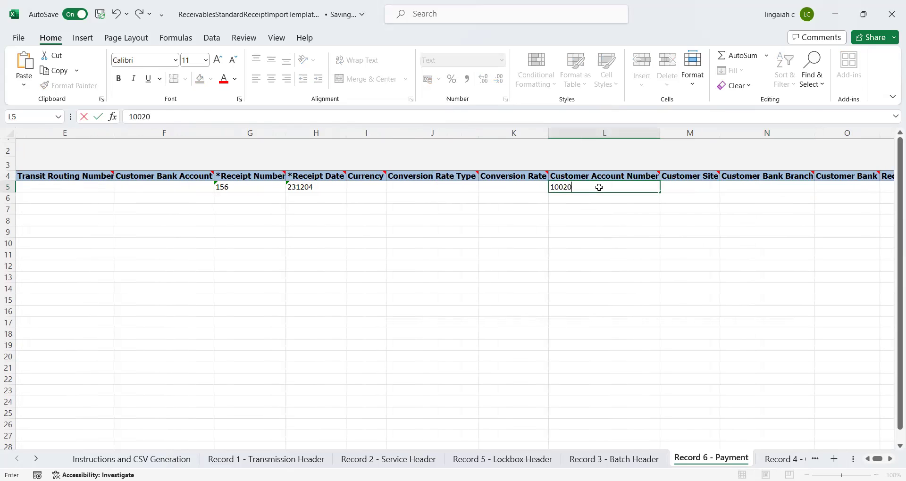
{"action": "key", "text": "Tab"}
{"action": "key", "text": "Tab"}
{"action": "key", "text": "Tab"}
{"action": "key", "text": "Tab"}
{"action": "key", "text": "Tab"}
{"action": "key", "text": "Tab"}
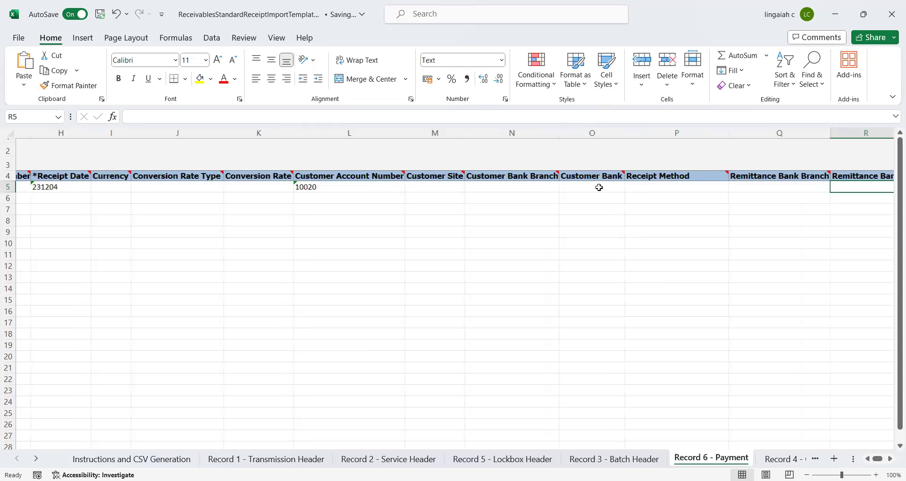
{"action": "key", "text": "Tab"}
{"action": "key", "text": "Tab"}
{"action": "key", "text": "Tab"}
{"action": "key", "text": "Tab"}
{"action": "key", "text": "Tab"}
{"action": "key", "text": "Tab"}
{"action": "key", "text": "Tab"}
{"action": "key", "text": "Tab"}
{"action": "key", "text": "Left"}
{"action": "key", "text": "Left"}
{"action": "key", "text": "Left"}
{"action": "key", "text": "Left"}
{"action": "key", "text": "Left"}
{"action": "key", "text": "Left"}
{"action": "key", "text": "Right"}
{"action": "key", "text": "Right"}
{"action": "key", "text": "Right"}
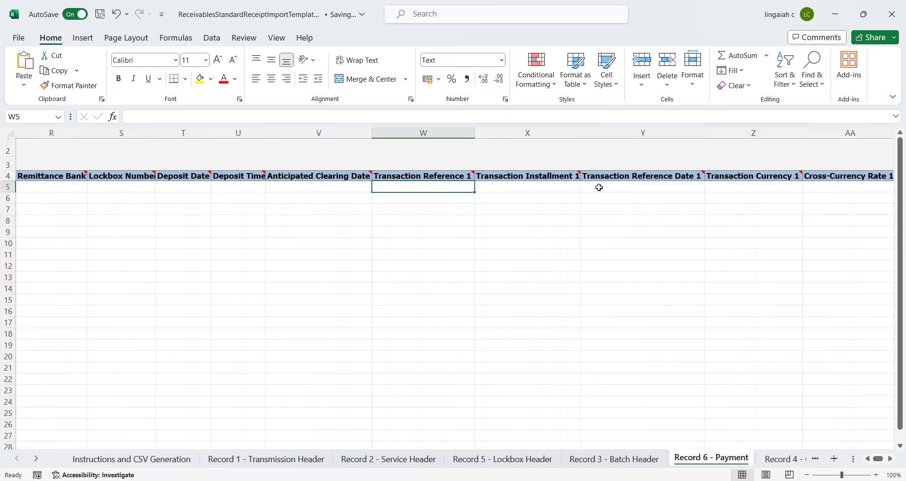
{"action": "left_click", "coordinate": [444, 128]}
{"action": "left_click", "coordinate": [417, 188]}
{"action": "type", "text": "76765"}
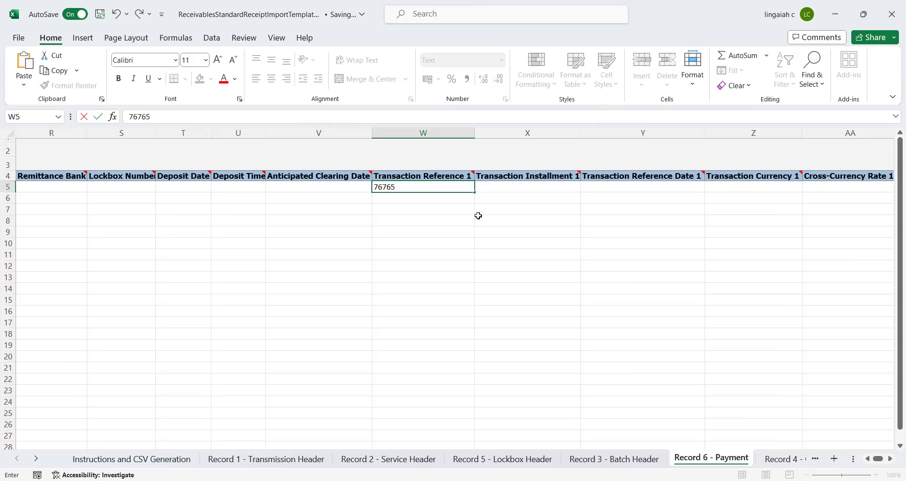
{"action": "key", "text": "BackSpace"}
{"action": "key", "text": "BackSpace"}
{"action": "key", "text": "BackSpace"}
{"action": "key", "text": "BackSpace"}
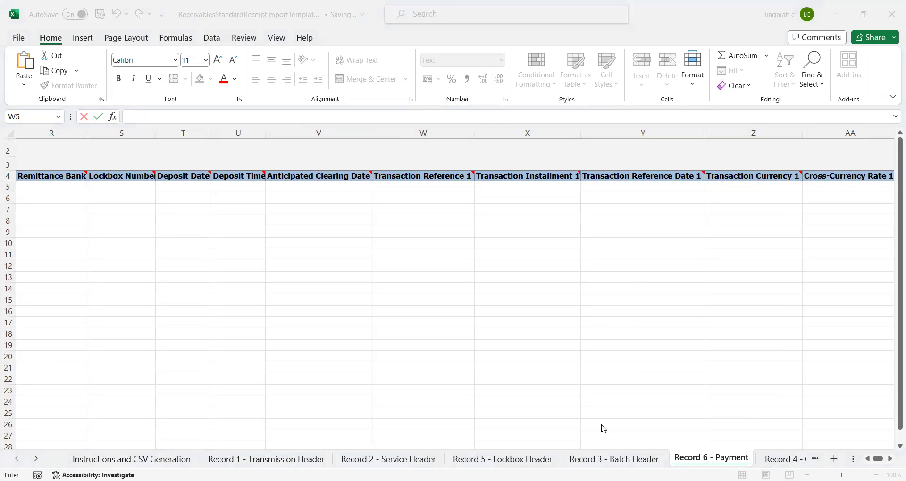
{"action": "key", "text": "Escape"}
{"action": "key", "text": "Right"}
{"action": "key", "text": "Right"}
{"action": "key", "text": "Right"}
{"action": "key", "text": "Right"}
{"action": "key", "text": "Right"}
{"action": "key", "text": "Right"}
{"action": "key", "text": "Right"}
{"action": "key", "text": "Up"}
{"action": "key", "text": "Home"}
{"action": "key", "text": "Right"}
{"action": "key", "text": "Right"}
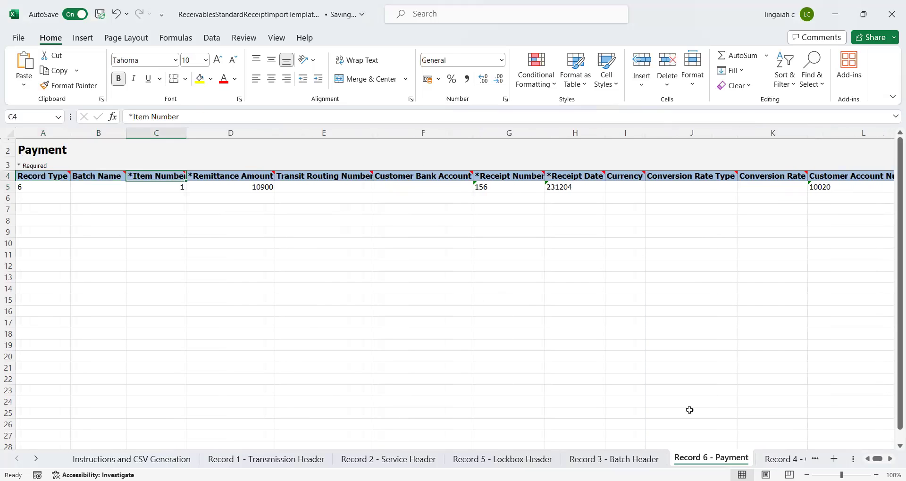
- Compare row 5 of the Payment and Overflow Payment sheets, then view Record 7 - Batch Trailer
{"action": "left_click", "coordinate": [760, 459]}
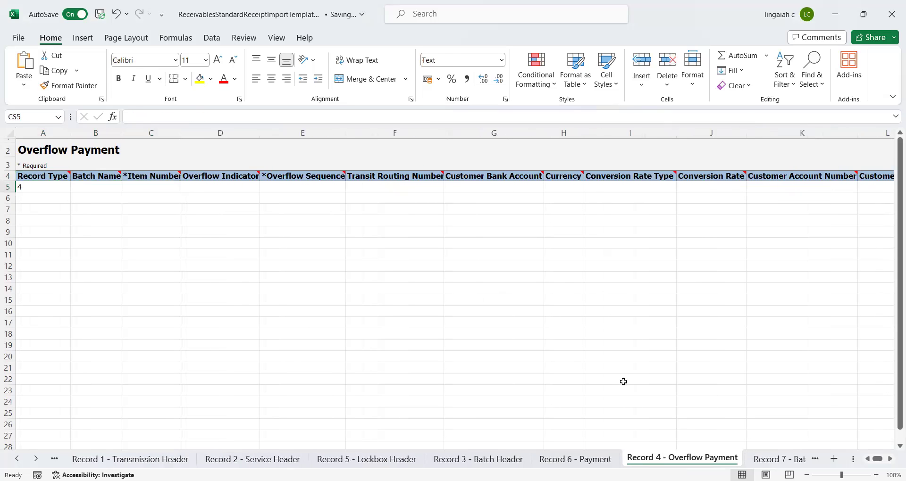
{"action": "left_click", "coordinate": [108, 198]}
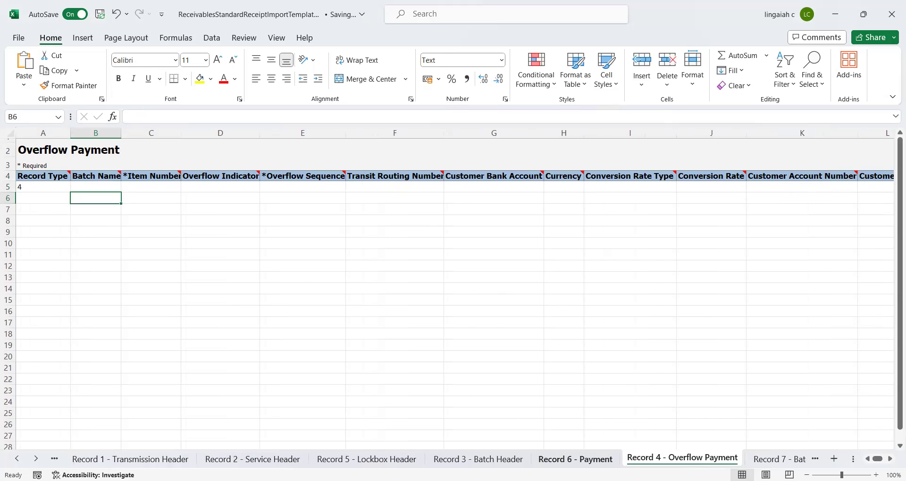
{"action": "left_click", "coordinate": [576, 459]}
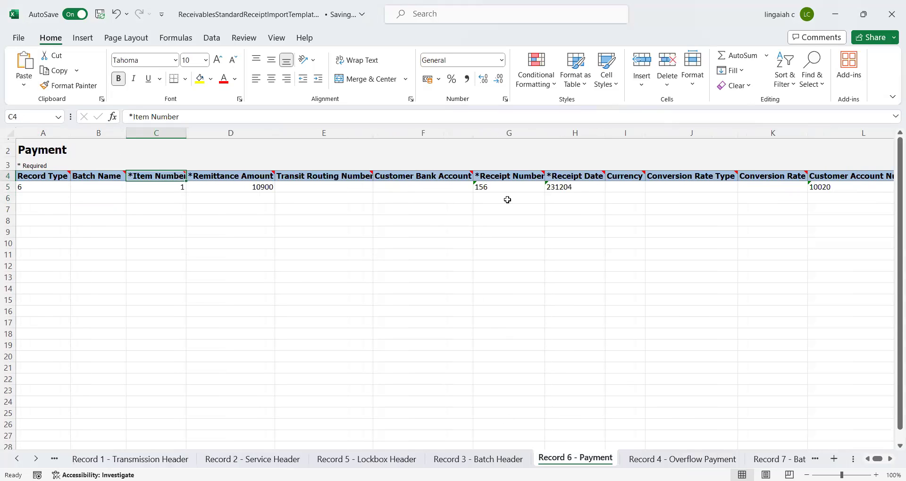
{"action": "left_click", "coordinate": [567, 204]}
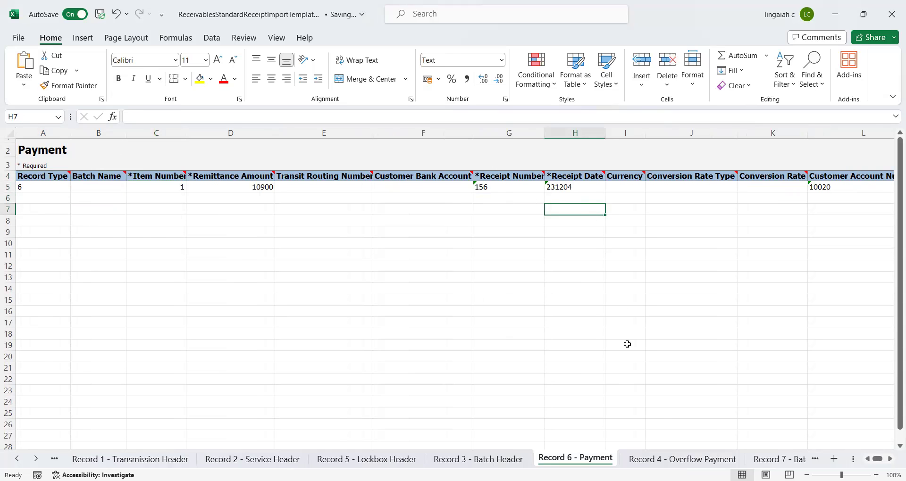
{"action": "left_click", "coordinate": [667, 458]}
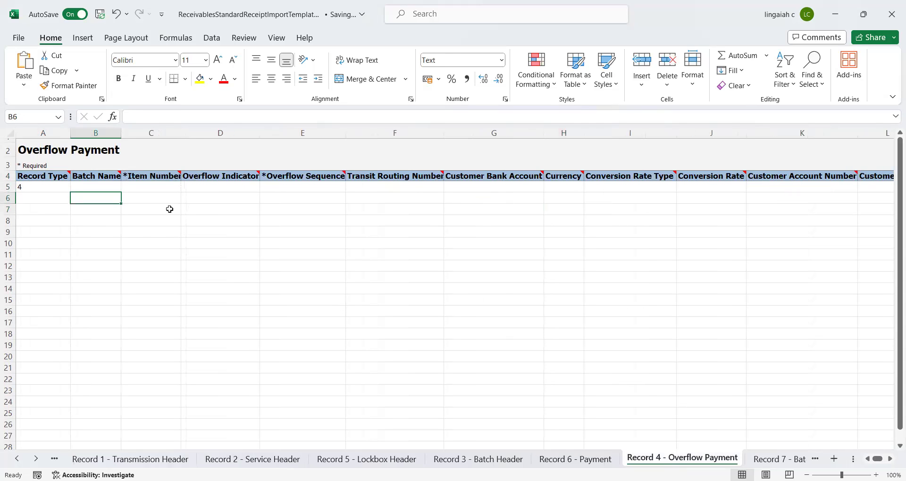
{"action": "left_click", "coordinate": [167, 190]}
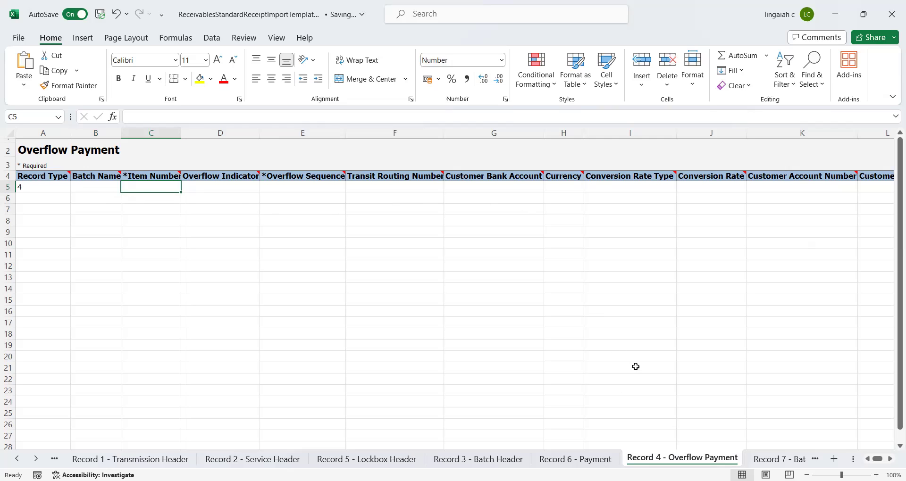
{"action": "left_click", "coordinate": [572, 460]}
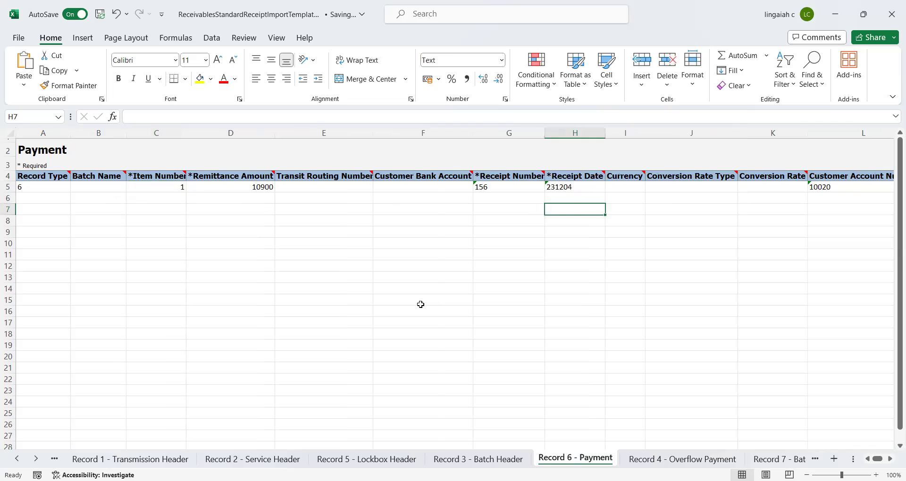
{"action": "left_click", "coordinate": [409, 189]}
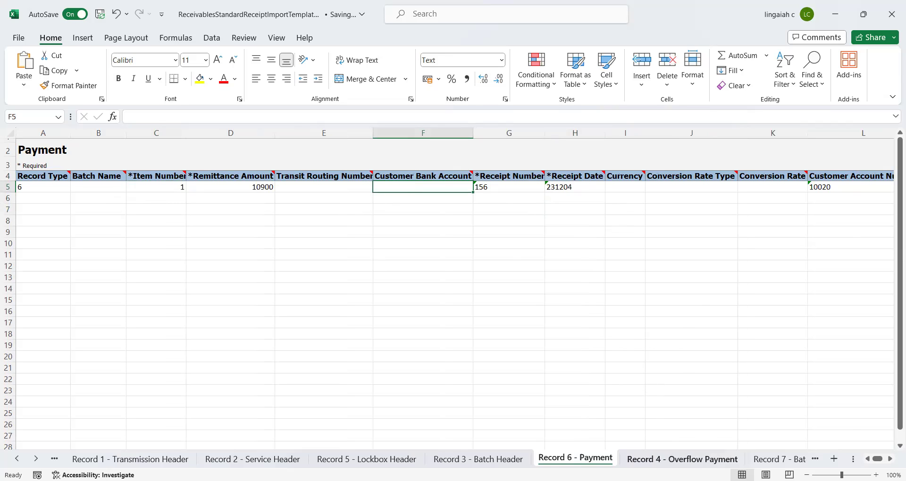
{"action": "key", "text": "ctrl+Page_Down"}
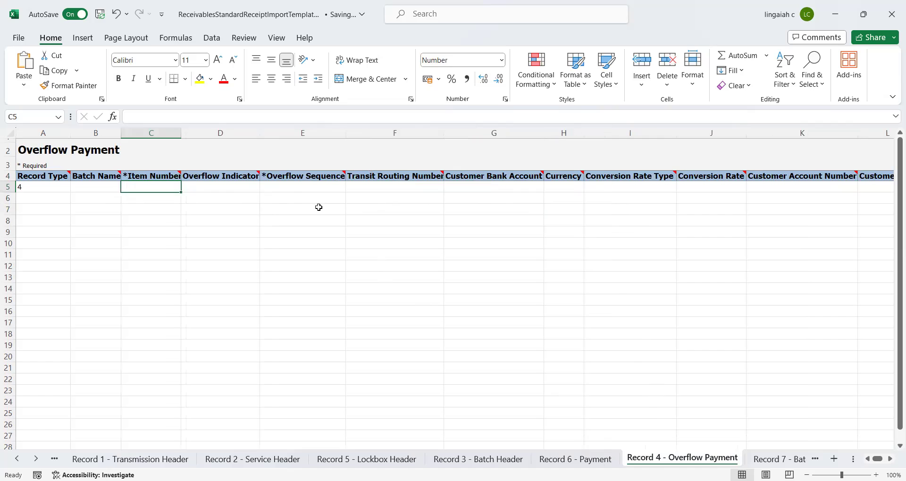
{"action": "left_click", "coordinate": [319, 207]}
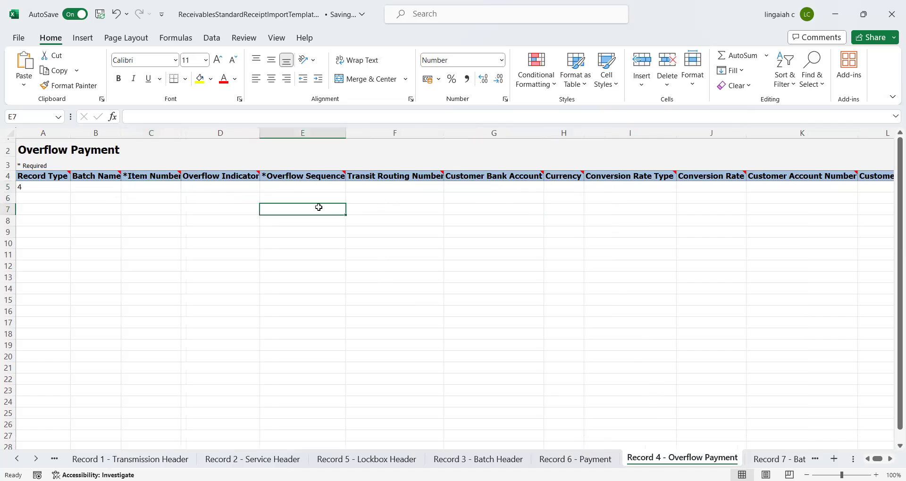
{"action": "left_click", "coordinate": [764, 461]}
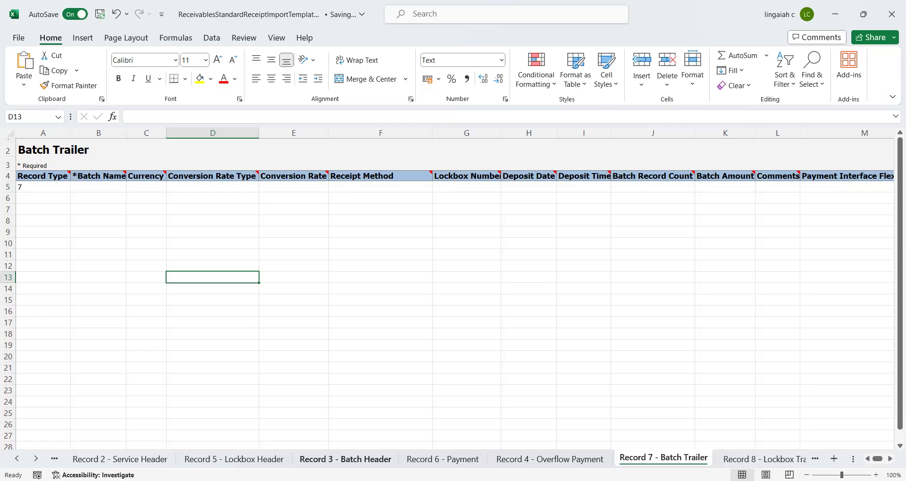
- Move the Batch Header sheet to the first position and change its batch amount to 10900
{"action": "left_click", "coordinate": [345, 459]}
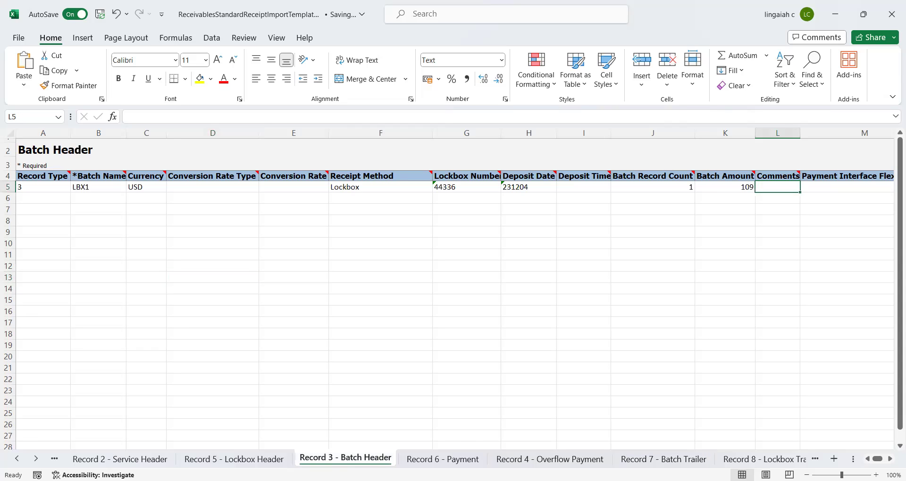
{"action": "left_click", "coordinate": [664, 460]}
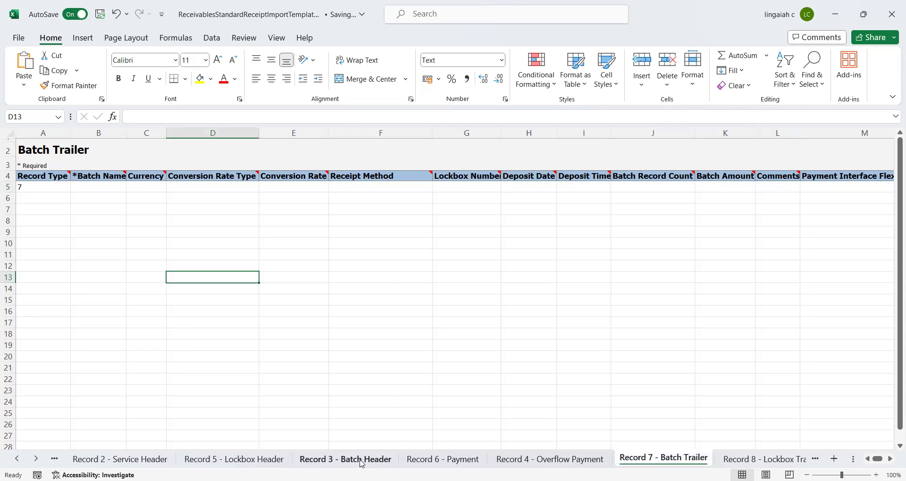
{"action": "left_click_drag", "start_coordinate": [361, 462], "coordinate": [75, 460]}
{"action": "left_click", "coordinate": [161, 287]}
{"action": "key", "text": "Up"}
{"action": "key", "text": "Up"}
{"action": "key", "text": "Up"}
{"action": "key", "text": "Up"}
{"action": "key", "text": "Up"}
{"action": "key", "text": "Up"}
{"action": "key", "text": "Up"}
{"action": "key", "text": "Up"}
{"action": "key", "text": "Up"}
{"action": "key", "text": "Up"}
{"action": "key", "text": "Left"}
{"action": "key", "text": "Left"}
{"action": "key", "text": "Down"}
{"action": "key", "text": "Right"}
{"action": "key", "text": "shift+Right"}
{"action": "key", "text": "shift+Right"}
{"action": "key", "text": "shift+Right"}
{"action": "key", "text": "shift+Right"}
{"action": "key", "text": "shift+Right"}
{"action": "key", "text": "shift+Right"}
{"action": "key", "text": "shift+Right"}
{"action": "key", "text": "shift+Right"}
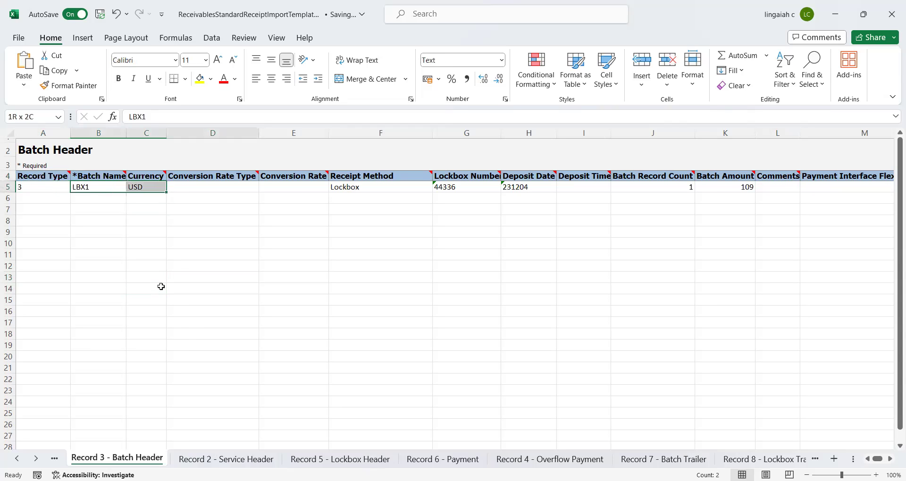
{"action": "key", "text": "shift+Right"}
{"action": "key", "text": "shift+Right"}
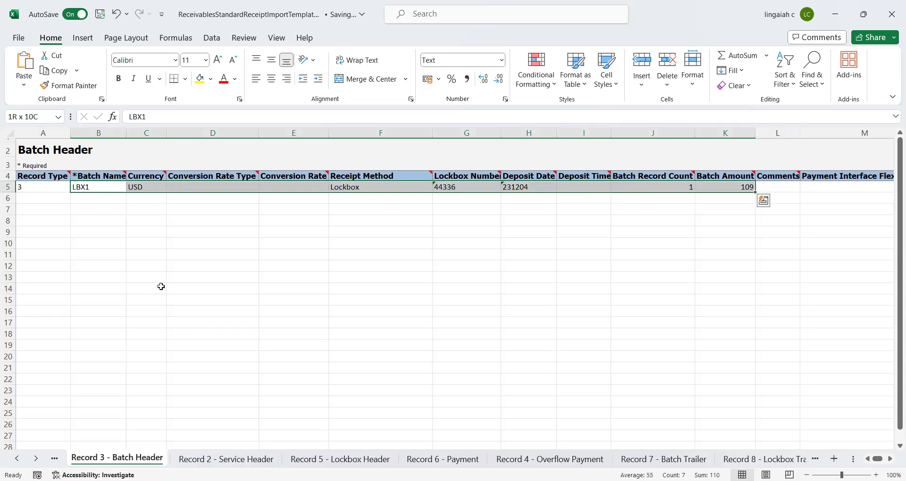
{"action": "key", "text": "shift+Left"}
{"action": "key", "text": "shift+Left"}
{"action": "key", "text": "shift+Left"}
{"action": "key", "text": "shift+Left"}
{"action": "key", "text": "shift+Left"}
{"action": "key", "text": "shift+Left"}
{"action": "key", "text": "shift+Left"}
{"action": "key", "text": "shift+Left"}
{"action": "key", "text": "shift+Left"}
{"action": "key", "text": "shift+Left"}
{"action": "key", "text": "Right"}
{"action": "key", "text": "Right"}
{"action": "key", "text": "Right"}
{"action": "key", "text": "Right"}
{"action": "key", "text": "Right"}
{"action": "key", "text": "Right"}
{"action": "key", "text": "Right"}
{"action": "key", "text": "Right"}
{"action": "key", "text": "Right"}
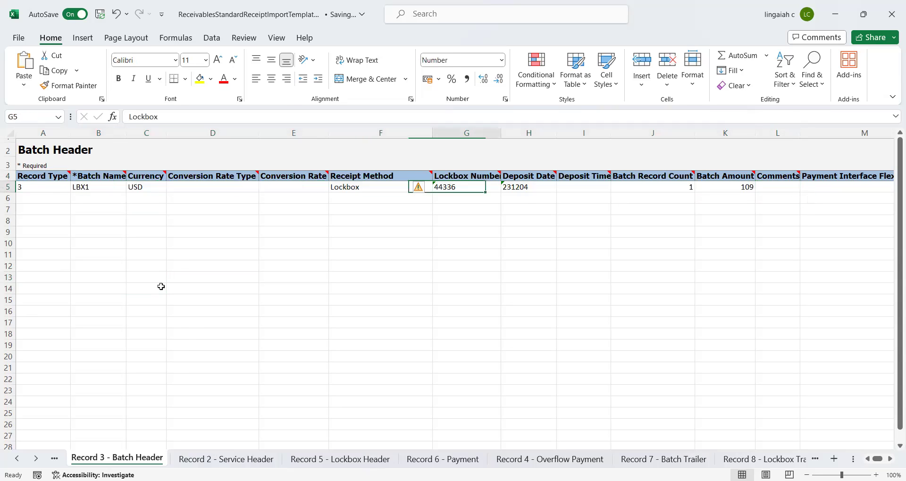
{"action": "type", "text": "10900"}
{"action": "key", "text": "Right"}
{"action": "key", "text": "Left"}
{"action": "key", "text": "Left"}
{"action": "key", "text": "Left"}
{"action": "key", "text": "Left"}
{"action": "key", "text": "Left"}
{"action": "key", "text": "Left"}
{"action": "key", "text": "Left"}
{"action": "key", "text": "Left"}
{"action": "key", "text": "Left"}
{"action": "key", "text": "Left"}
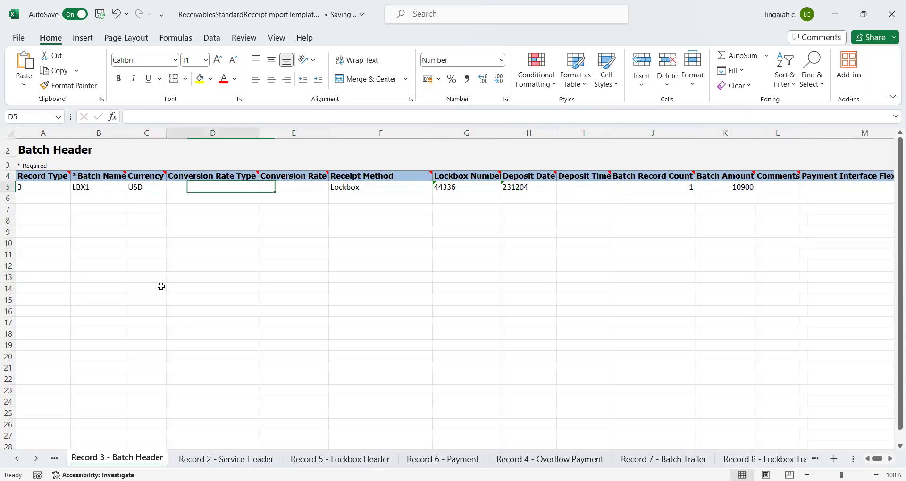
- Copy Batch Header B5:K5 and paste as values into the Batch Trailer's row 5
{"action": "key", "text": "shift+Right"}
{"action": "key", "text": "shift+Right"}
{"action": "key", "text": "shift+Right"}
{"action": "key", "text": "shift+Right"}
{"action": "key", "text": "shift+Right"}
{"action": "key", "text": "shift+Right"}
{"action": "key", "text": "shift+Right"}
{"action": "key", "text": "shift+Right"}
{"action": "key", "text": "shift+Right"}
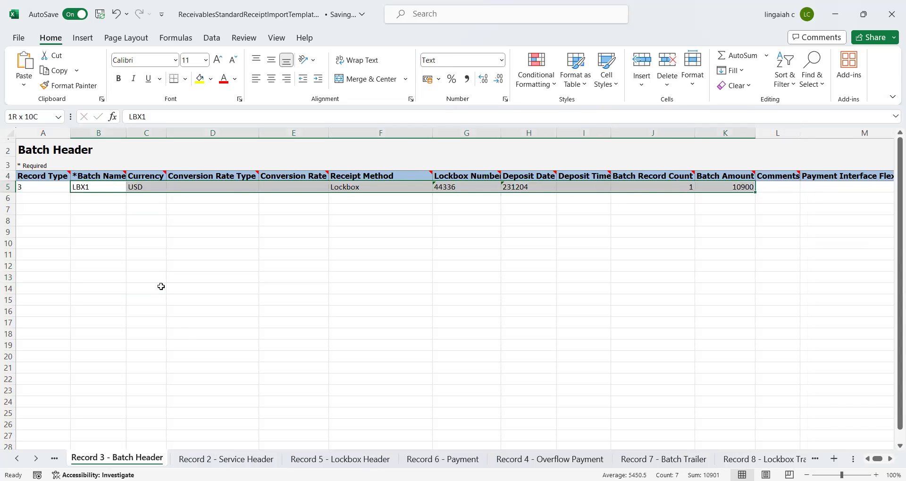
{"action": "key", "text": "ctrl+c"}
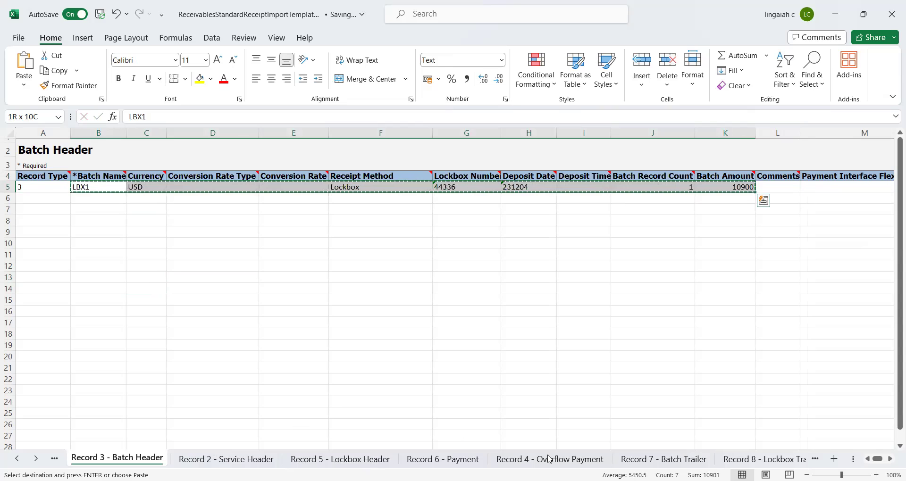
{"action": "left_click", "coordinate": [663, 459]}
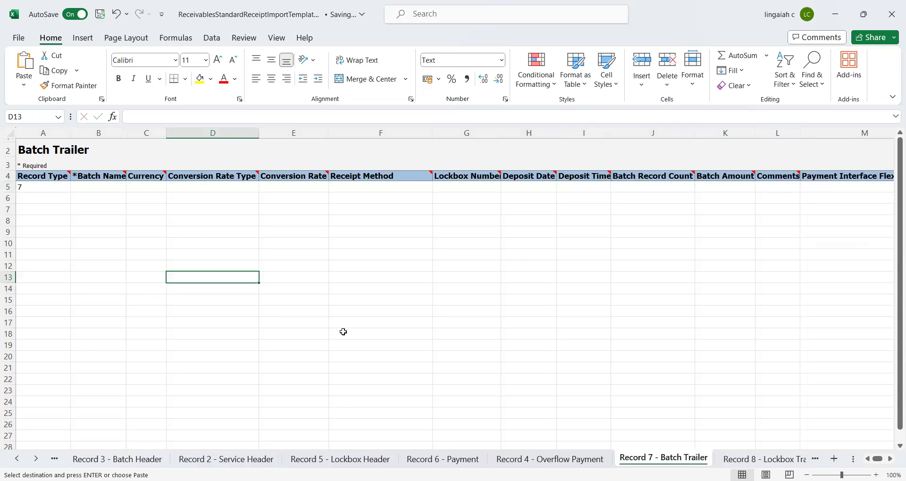
{"action": "left_click", "coordinate": [106, 197]}
{"action": "key", "text": "Up"}
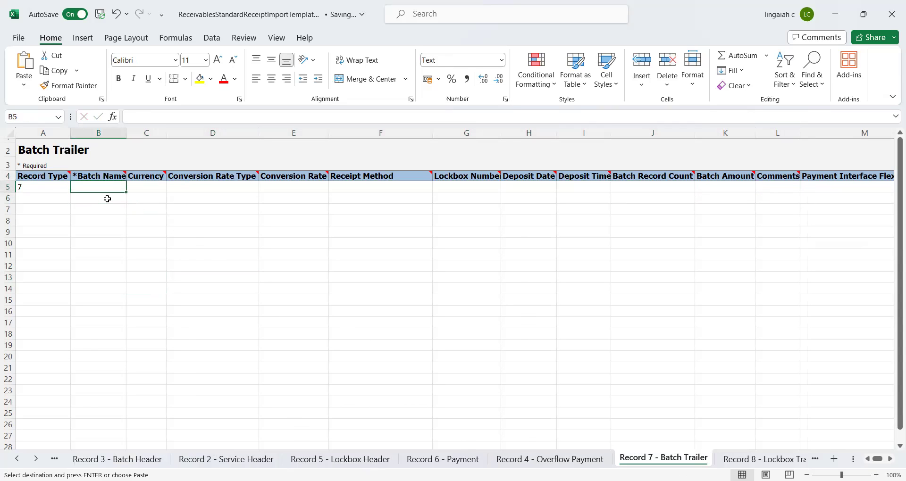
{"action": "key", "text": "ctrl+alt+v"}
{"action": "key", "text": "v"}
{"action": "key", "text": "Return"}
{"action": "key", "text": "Right"}
{"action": "key", "text": "Right"}
{"action": "key", "text": "Right"}
{"action": "key", "text": "Right"}
{"action": "key", "text": "Right"}
{"action": "key", "text": "Right"}
{"action": "key", "text": "Right"}
{"action": "key", "text": "Right"}
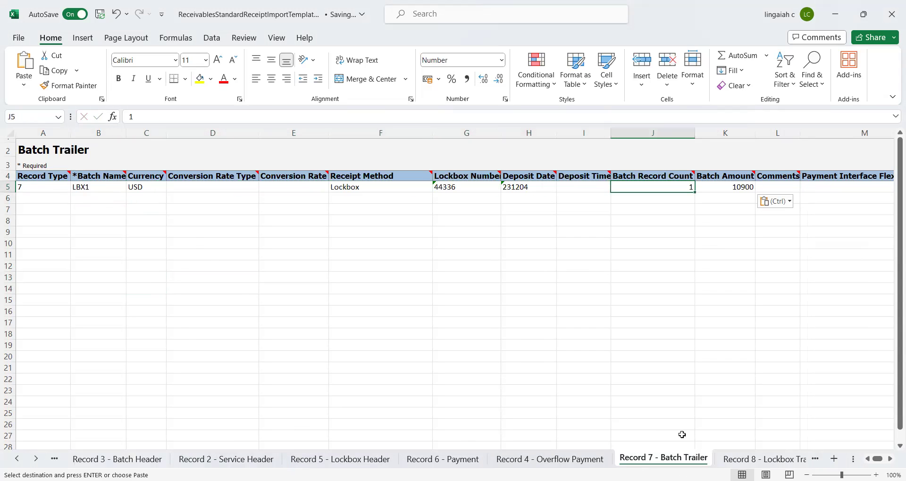
{"action": "left_click", "coordinate": [740, 461]}
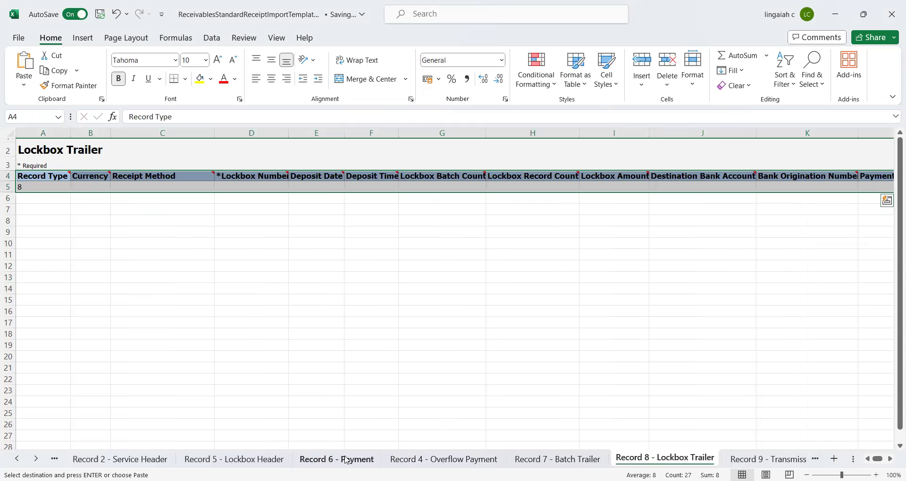
- Copy the Record 5 Lockbox Header values in B5:I5
{"action": "left_click", "coordinate": [234, 459]}
{"action": "left_click", "coordinate": [234, 359]}
{"action": "key", "text": "ctrl+Up"}
{"action": "key", "text": "Home"}
{"action": "key", "text": "Right"}
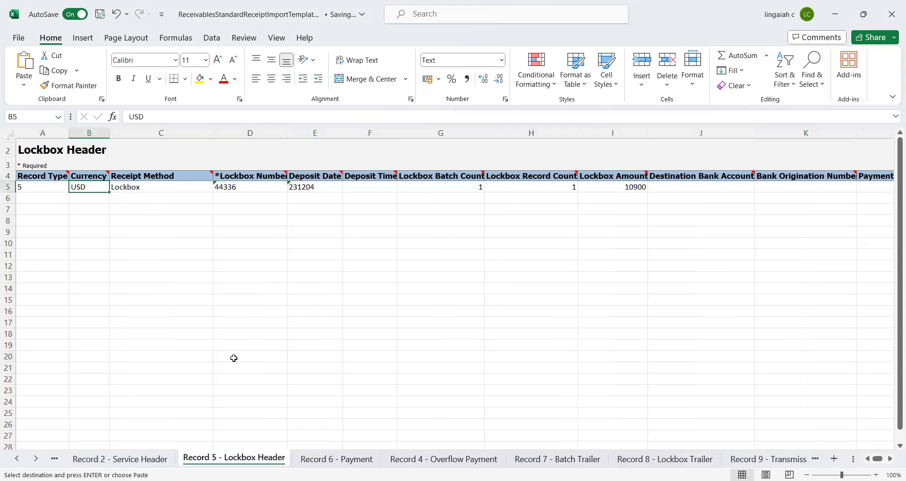
{"action": "key", "text": "shift+Right"}
{"action": "key", "text": "shift+Right"}
{"action": "key", "text": "shift+Right"}
{"action": "key", "text": "shift+Right"}
{"action": "key", "text": "shift+Right"}
{"action": "key", "text": "shift+Right"}
{"action": "key", "text": "shift+Right"}
{"action": "key", "text": "ctrl+c"}
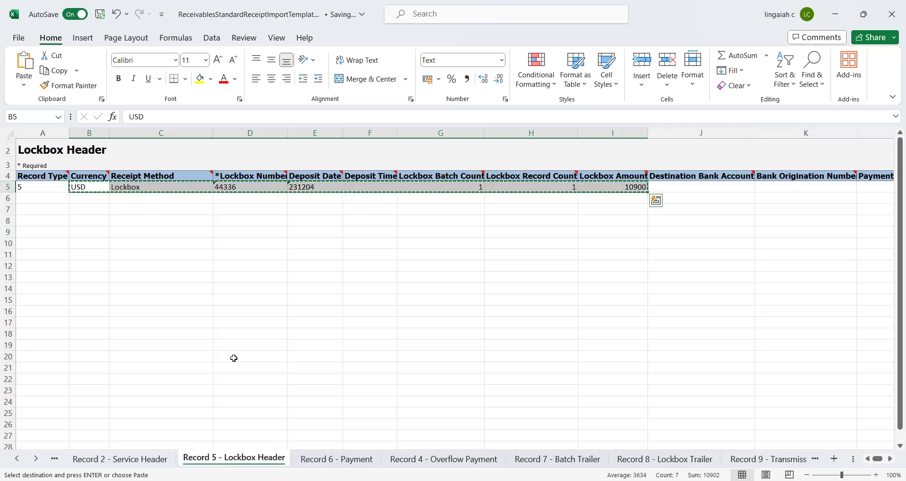
- Paste them into B5 of Record 8 - Lockbox Trailer, giving USD, Lockbox, 44336, 231204 and 10900
{"action": "left_click", "coordinate": [665, 459]}
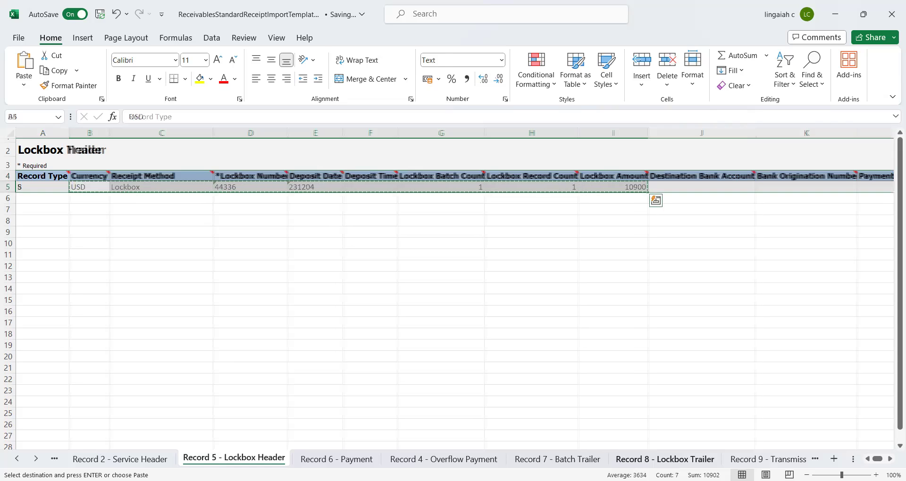
{"action": "left_click", "coordinate": [356, 315]}
{"action": "key", "text": "ctrl+Up"}
{"action": "key", "text": "Home"}
{"action": "key", "text": "Down"}
{"action": "key", "text": "Right"}
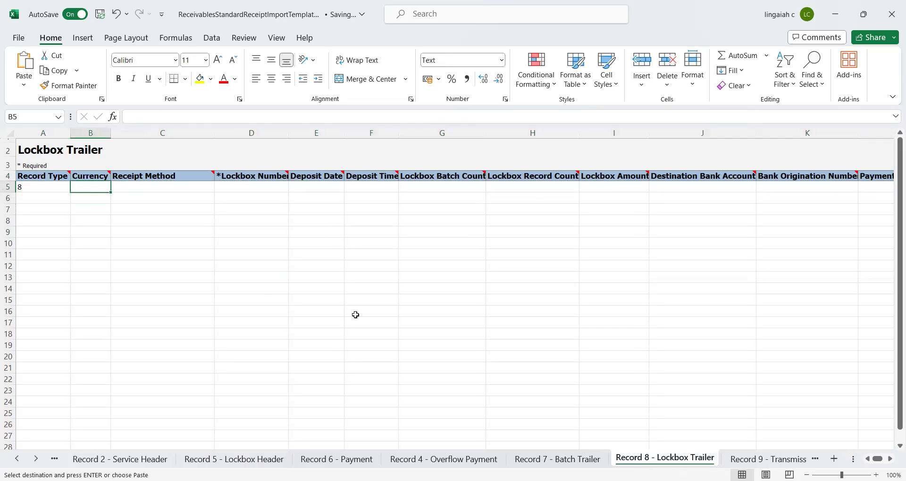
{"action": "key", "text": "ctrl+v"}
{"action": "key", "text": "Right"}
{"action": "key", "text": "Right"}
{"action": "key", "text": "Right"}
{"action": "key", "text": "Right"}
{"action": "key", "text": "Right"}
{"action": "key", "text": "Right"}
{"action": "key", "text": "Right"}
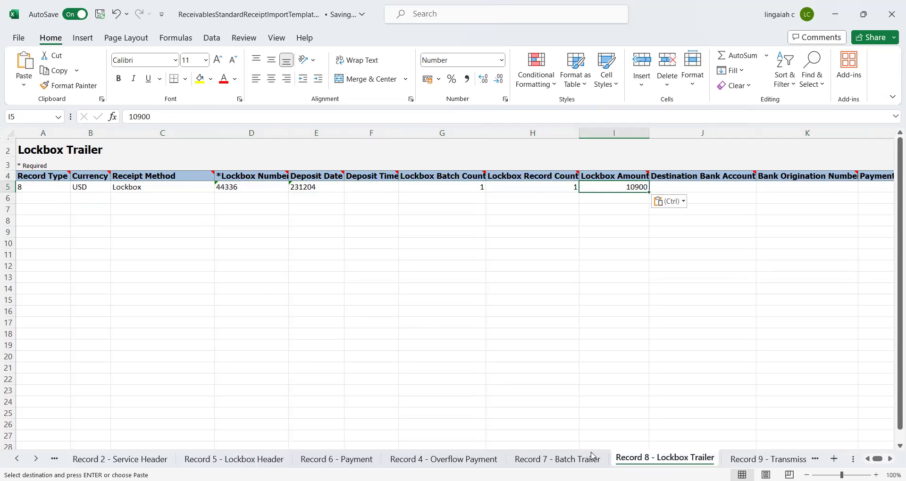
- Change the Record 1 Transmission Header amount in G5 to 10900
{"action": "left_click", "coordinate": [761, 462]}
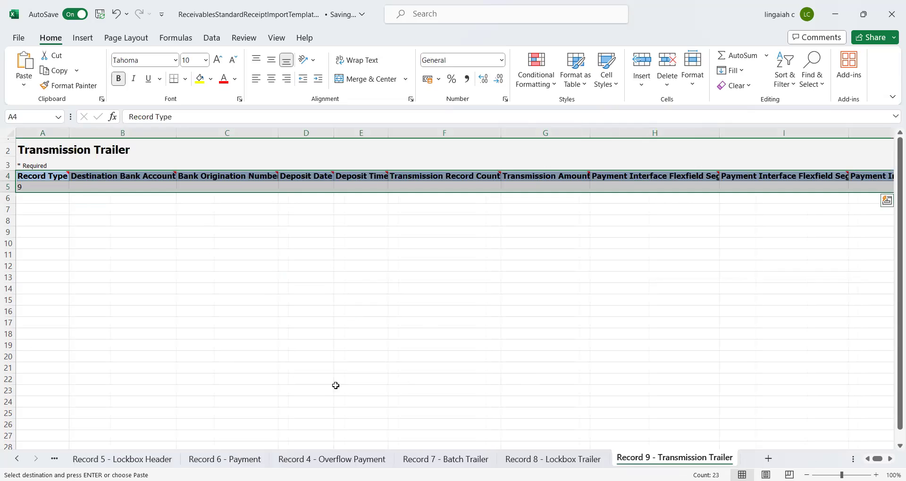
{"action": "left_click", "coordinate": [16, 459]}
{"action": "left_click", "coordinate": [17, 459]}
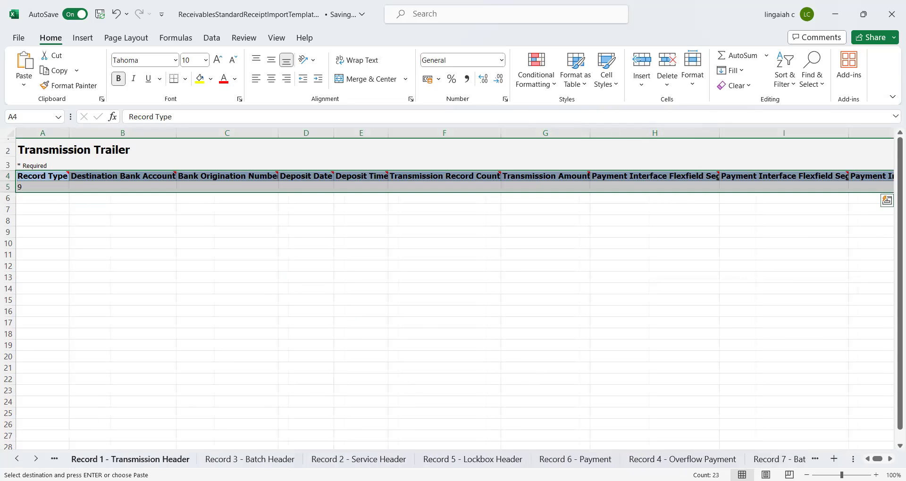
{"action": "left_click", "coordinate": [141, 459]}
{"action": "left_click", "coordinate": [202, 375]}
{"action": "key", "text": "ctrl+Home"}
{"action": "key", "text": "Right"}
{"action": "key", "text": "Right"}
{"action": "key", "text": "Right"}
{"action": "key", "text": "Right"}
{"action": "key", "text": "Right"}
{"action": "key", "text": "Right"}
{"action": "key", "text": "Right"}
{"action": "key", "text": "Left"}
{"action": "key", "text": "F2"}
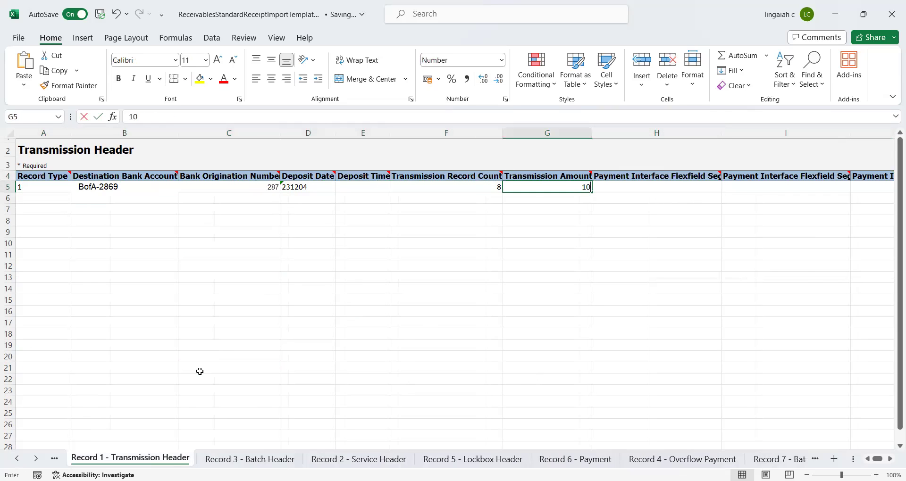
{"action": "type", "text": "00"}
{"action": "key", "text": "Return"}
- Copy header B5:G5 into Record 9 Transmission Trailer row 5 (287, 231204, count 8, 10900)
{"action": "key", "text": "Up"}
{"action": "key", "text": "Left"}
{"action": "key", "text": "Left"}
{"action": "key", "text": "Left"}
{"action": "key", "text": "Left"}
{"action": "key", "text": "Left"}
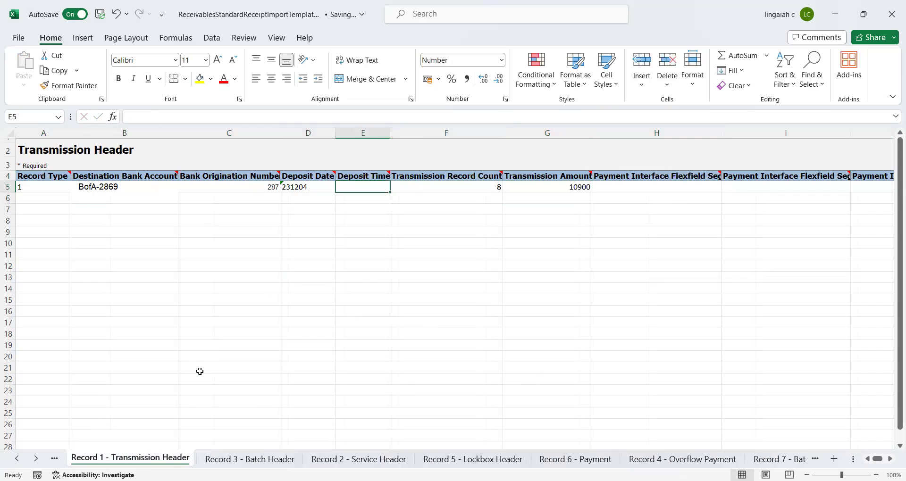
{"action": "key", "text": "shift+Right"}
{"action": "key", "text": "shift+Right"}
{"action": "key", "text": "shift+Right"}
{"action": "key", "text": "shift+Right"}
{"action": "key", "text": "shift+Right"}
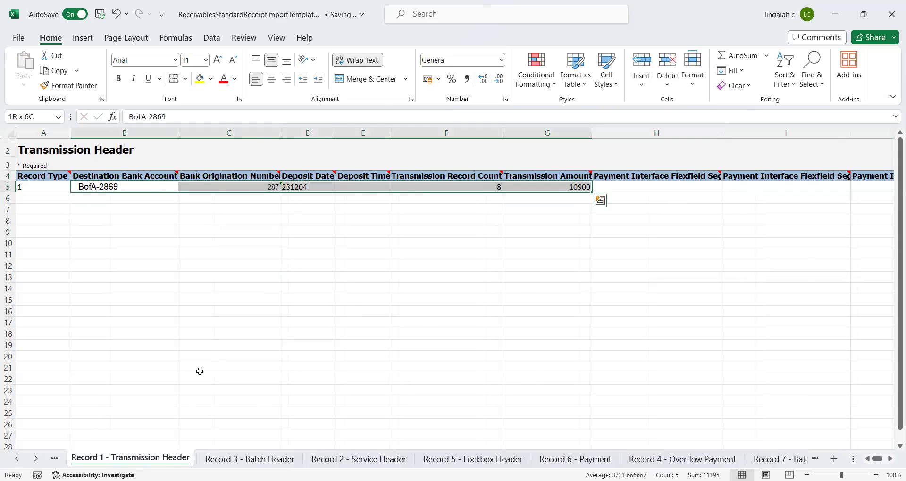
{"action": "key", "text": "ctrl+c"}
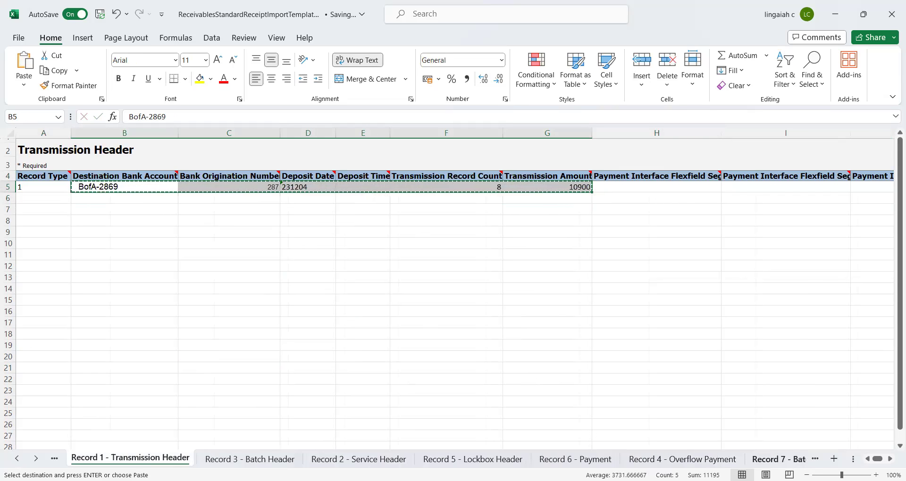
{"action": "key", "text": "ctrl+Page_Down"}
{"action": "key", "text": "ctrl+Page_Down"}
{"action": "key", "text": "ctrl+Page_Down"}
{"action": "key", "text": "ctrl+Page_Down"}
{"action": "key", "text": "ctrl+Page_Down"}
{"action": "key", "text": "ctrl+Page_Down"}
{"action": "key", "text": "ctrl+Page_Down"}
{"action": "key", "text": "ctrl+Page_Down"}
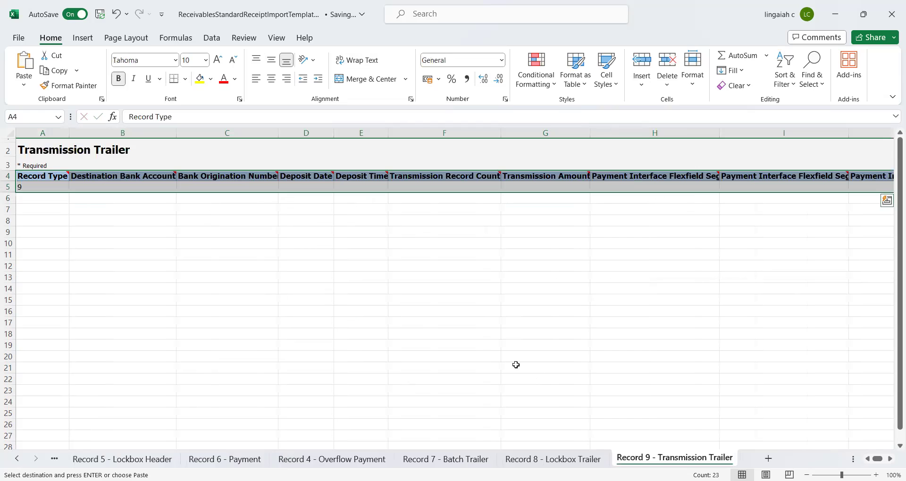
{"action": "left_click", "coordinate": [122, 187]}
{"action": "key", "text": "ctrl+v"}
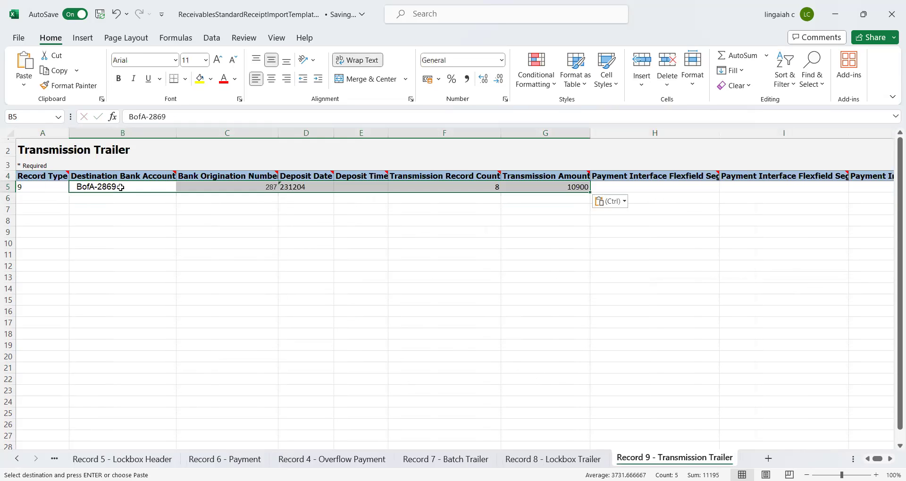
{"action": "left_click", "coordinate": [432, 187]}
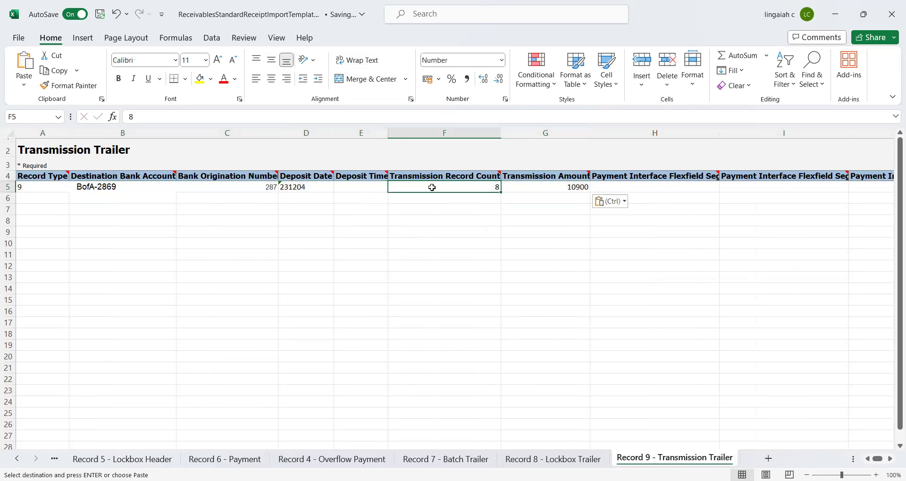
{"action": "key", "text": "Left"}
{"action": "key", "text": "Right"}
{"action": "key", "text": "Right"}
{"action": "key", "text": "Right"}
{"action": "key", "text": "Right"}
{"action": "key", "text": "Right"}
{"action": "key", "text": "Right"}
- Check the trailer's column headers, dismiss the paste options and go to Instructions and CSV Generation
{"action": "key", "text": "Up"}
{"action": "key", "text": "Home"}
{"action": "key", "text": "Right"}
{"action": "key", "text": "Left"}
{"action": "key", "text": "ctrl"}
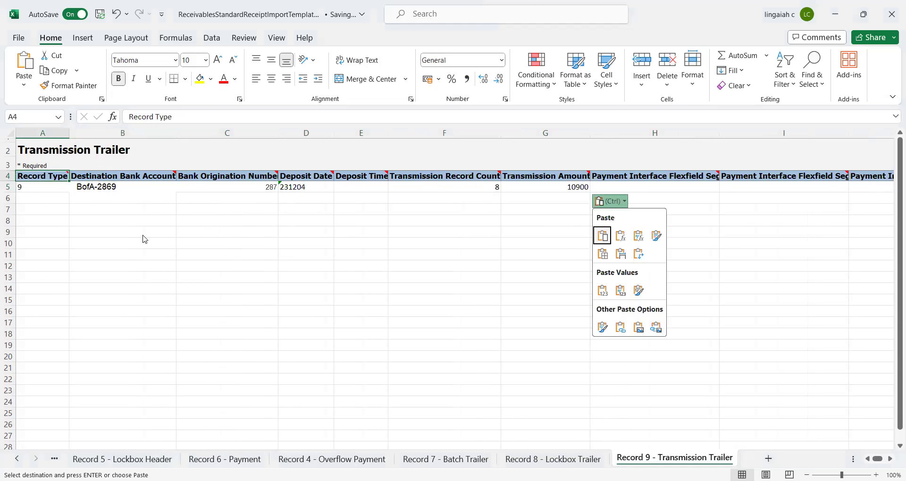
{"action": "key", "text": "ctrl"}
{"action": "left_click", "coordinate": [269, 251]}
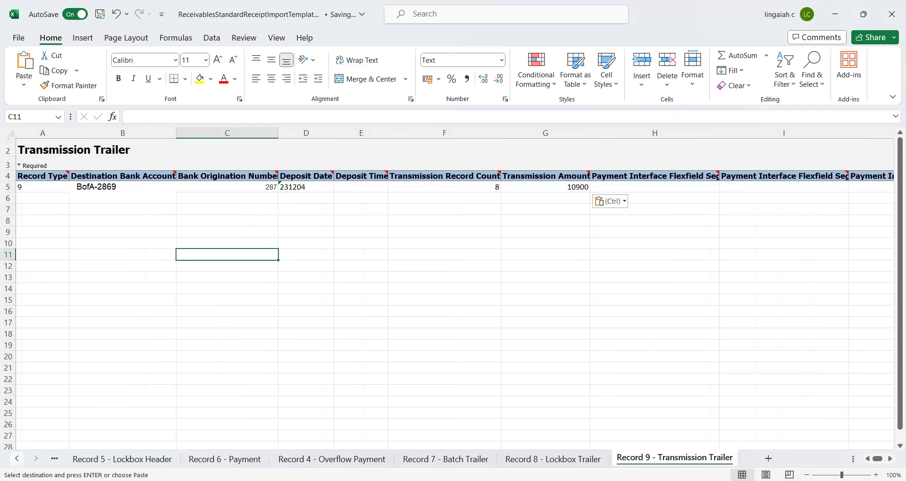
{"action": "left_click", "coordinate": [17, 461]}
{"action": "left_click", "coordinate": [17, 463]}
{"action": "left_click", "coordinate": [17, 463]}
{"action": "left_click", "coordinate": [17, 462]}
- Generate the lockbox CSV and save the ArLockboxImportC ZIP into Desktop > New folder
{"action": "left_click", "coordinate": [128, 459]}
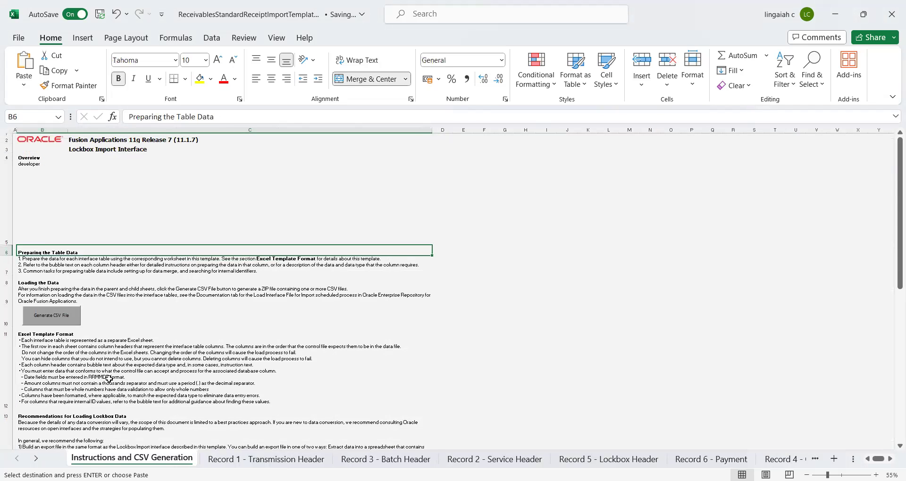
{"action": "left_click", "coordinate": [49, 319]}
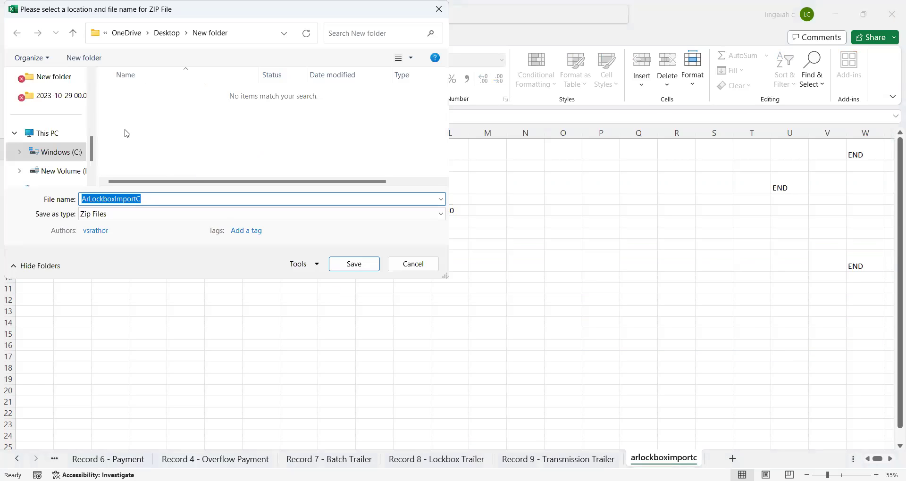
{"action": "scroll", "coordinate": [94, 105], "scroll_direction": "up", "scroll_amount": 3}
{"action": "scroll", "coordinate": [94, 104], "scroll_direction": "up", "scroll_amount": 3}
{"action": "left_click", "coordinate": [57, 133]}
{"action": "double_click", "coordinate": [158, 152]}
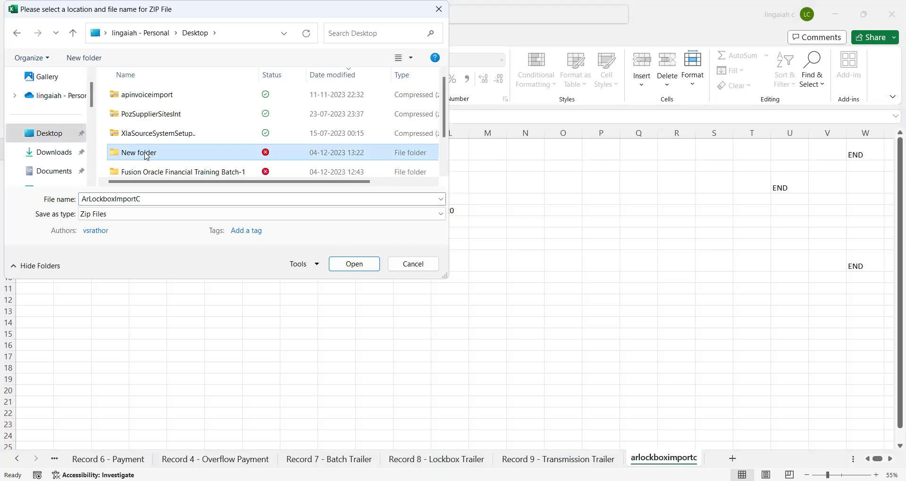
{"action": "left_click", "coordinate": [353, 267]}
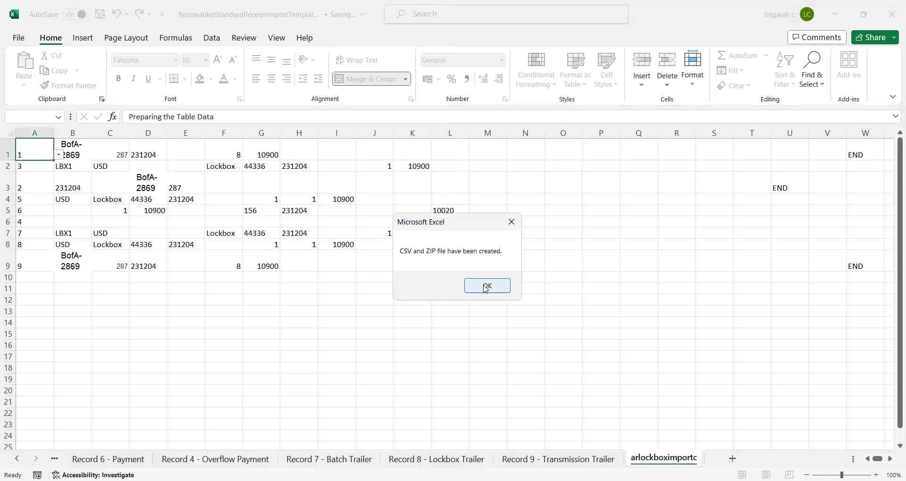
- Close the files-created message and compare Records 6, 4, 7 and 8 against the arlockboximportc sheet
{"action": "key", "text": "Return"}
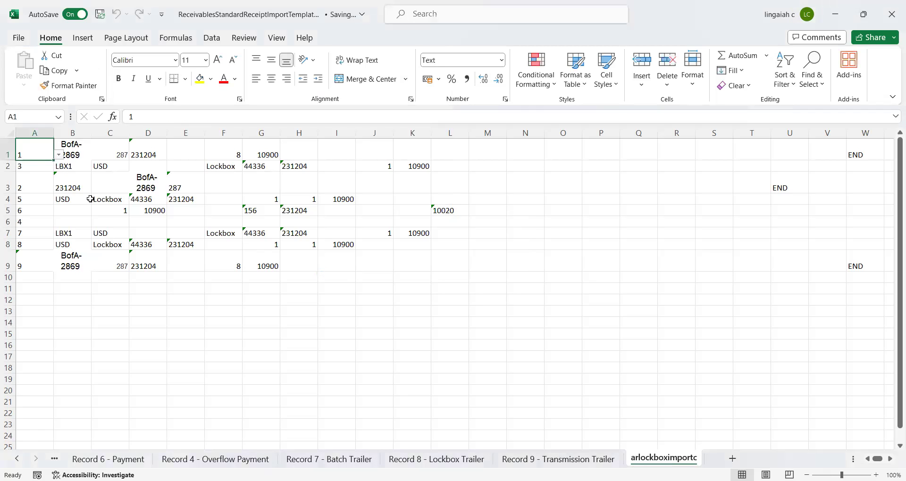
{"action": "left_click", "coordinate": [229, 197]}
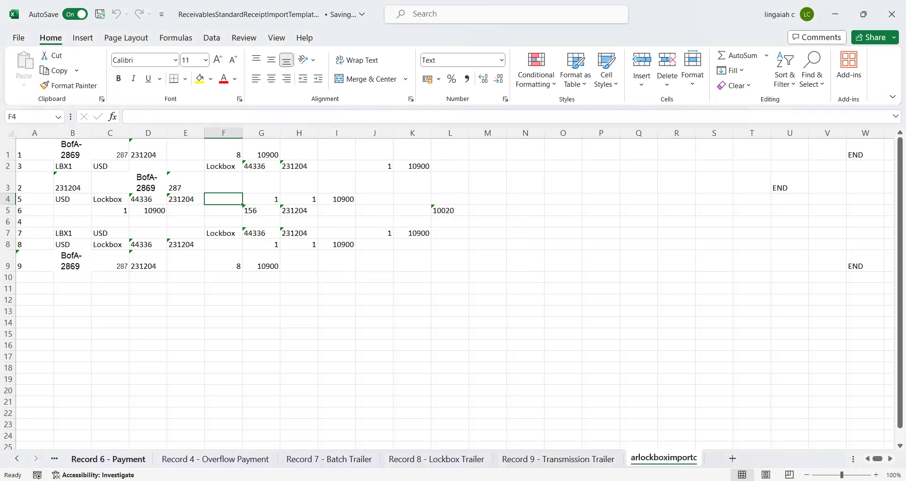
{"action": "left_click", "coordinate": [108, 459]}
{"action": "left_click", "coordinate": [215, 460]}
{"action": "left_click", "coordinate": [328, 459]}
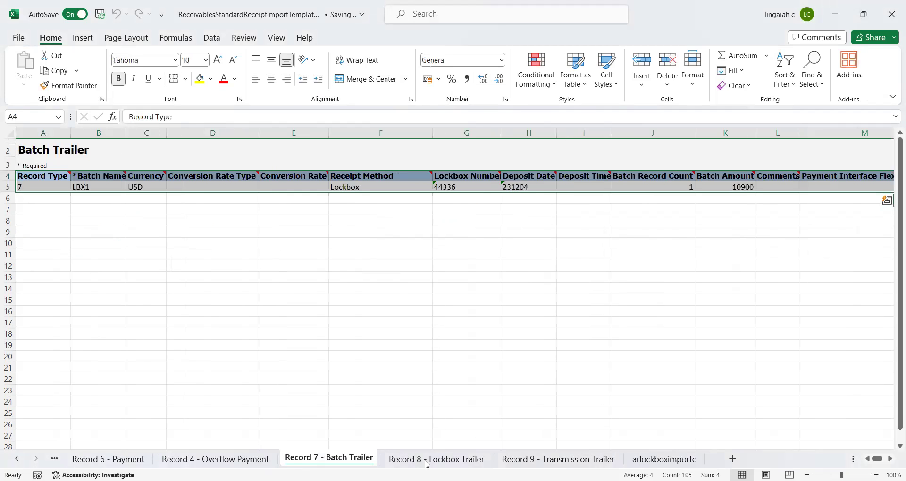
{"action": "left_click", "coordinate": [426, 461]}
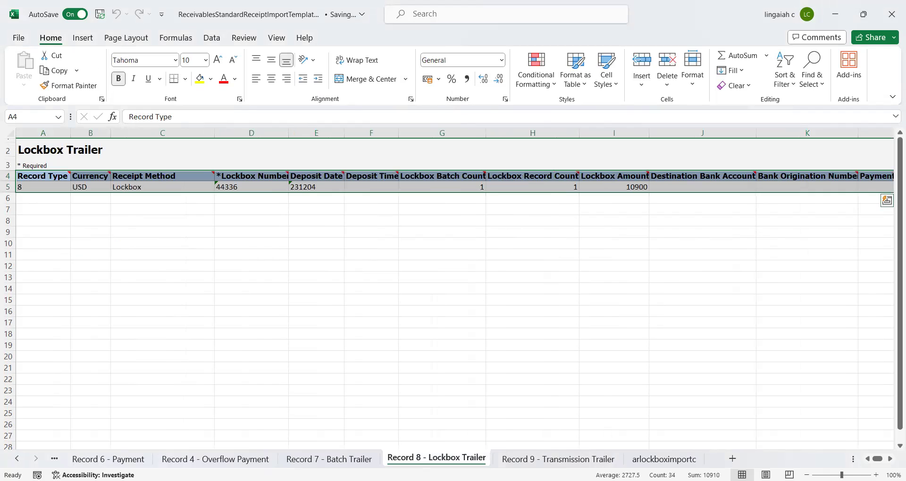
{"action": "left_click", "coordinate": [664, 459]}
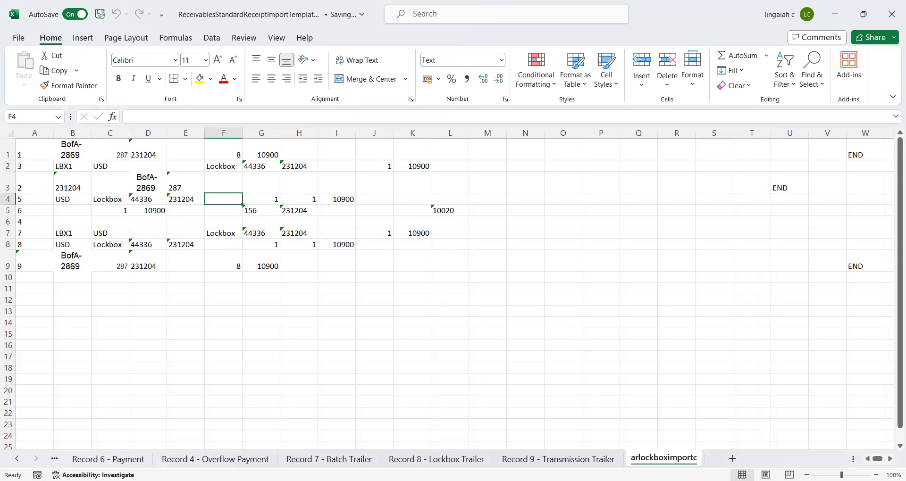
{"action": "key", "text": "alt+Tab"}
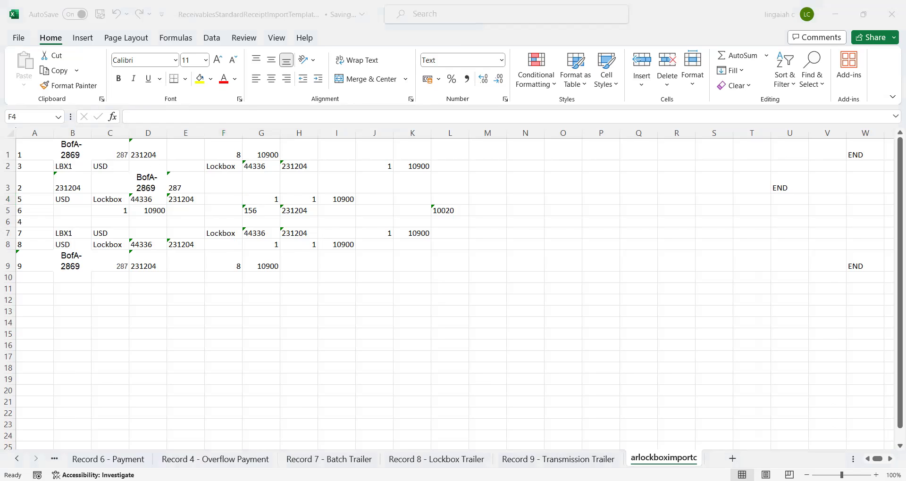
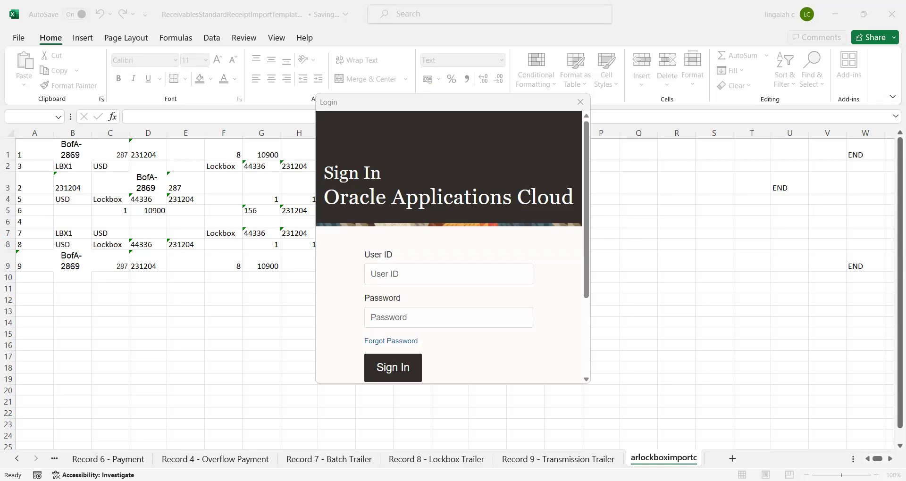
- Dismiss the Oracle Applications Cloud login and return to the arlockboximportc lockbox records
{"action": "key", "text": "alt+Tab"}
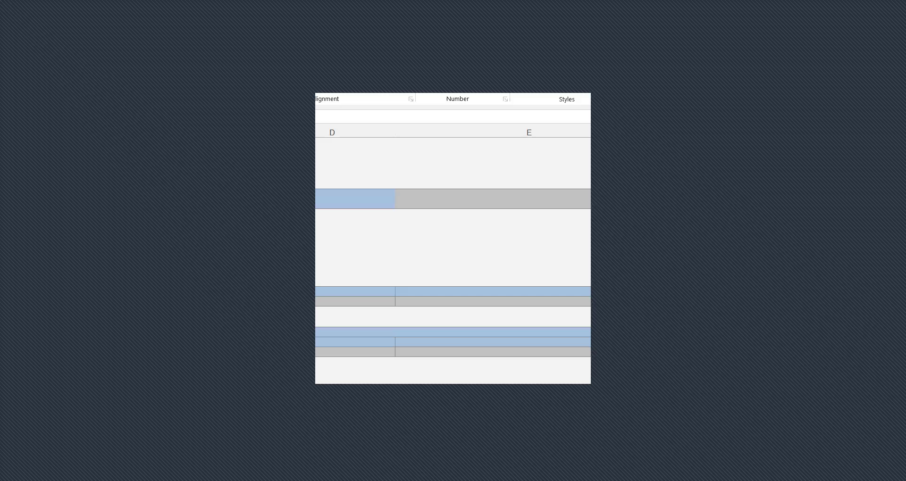
{"action": "key", "text": "alt+Tab"}
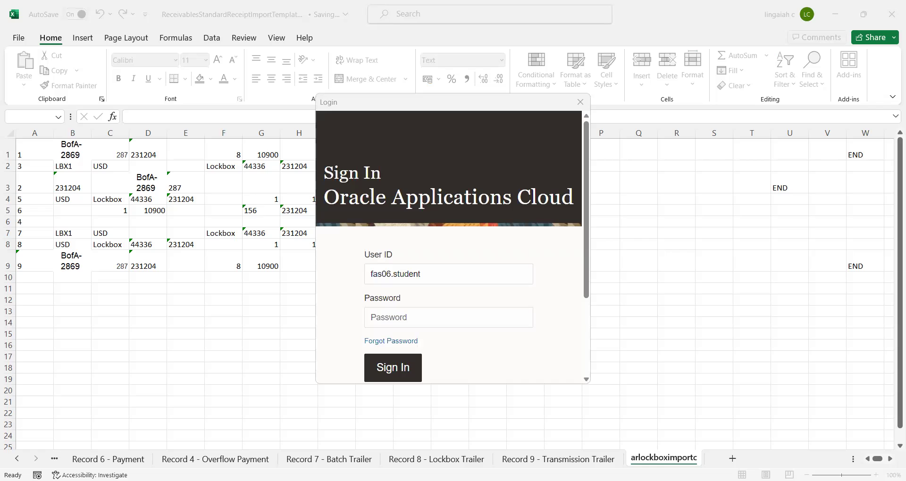
{"action": "key", "text": "alt+Tab"}
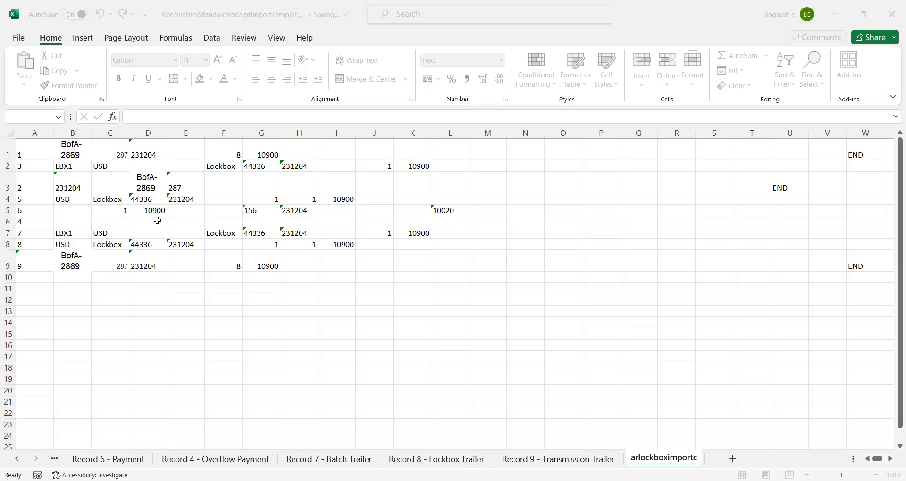
{"action": "key", "text": "alt+Tab"}
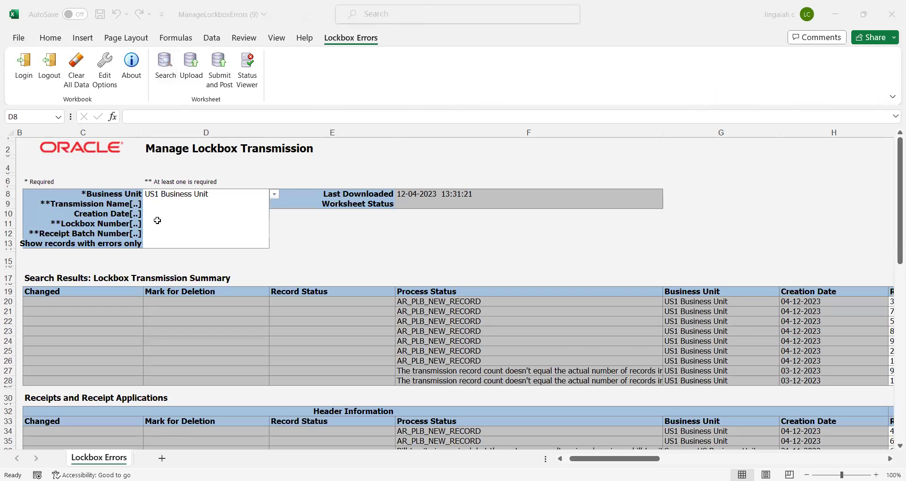
{"action": "key", "text": "alt+Tab"}
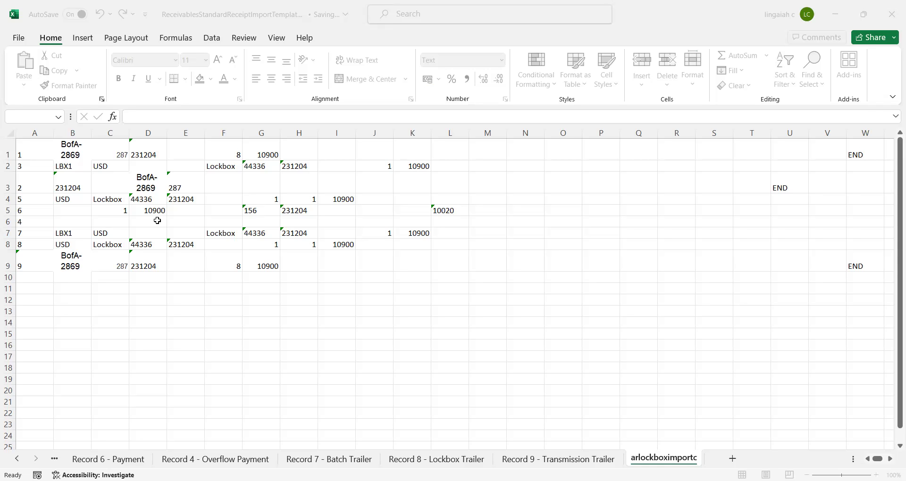
{"action": "key", "text": "ctrl+c"}
{"action": "key", "text": "Escape"}
- Copy the selected cells and switch to the ManageLockboxErrors workbook's Lockbox Errors sheet
{"action": "key", "text": "ctrl+c"}
{"action": "key", "text": "alt+Tab"}
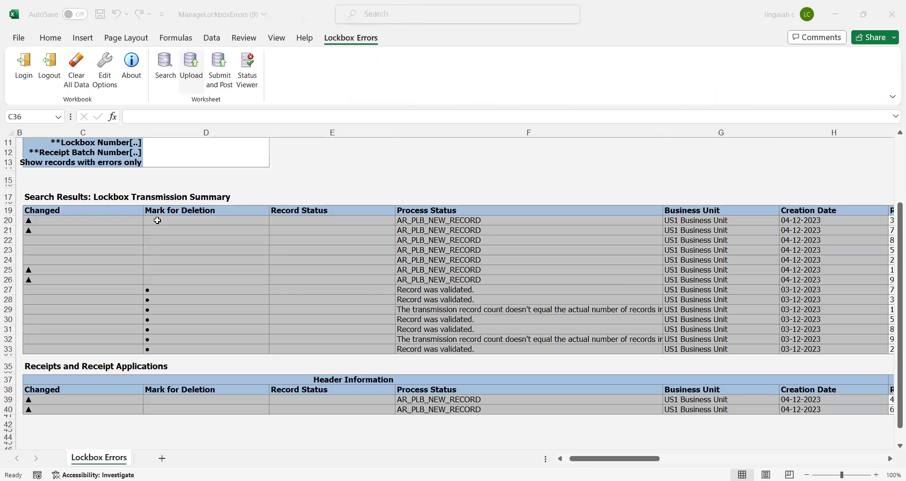